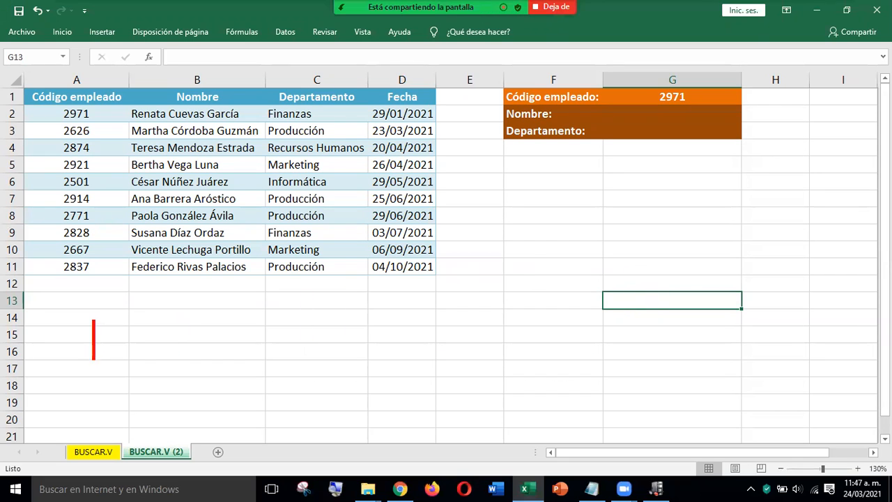
Annotate the sheet with a framed red label BUSCARV below the employee table and a red frame around the whole table.
text(B)
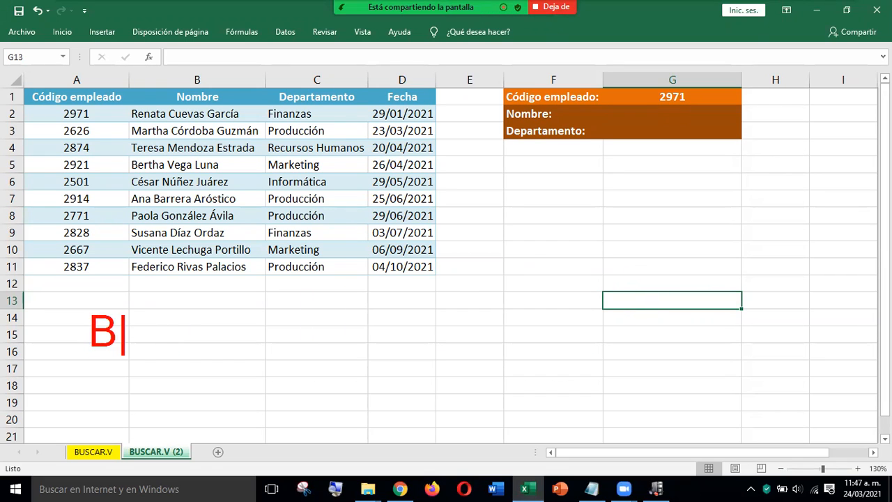
text(USCAR)
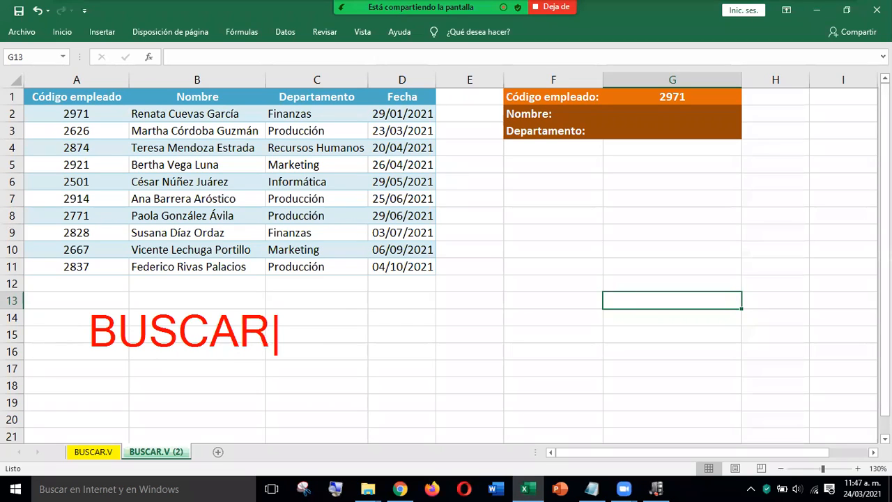
text(V)
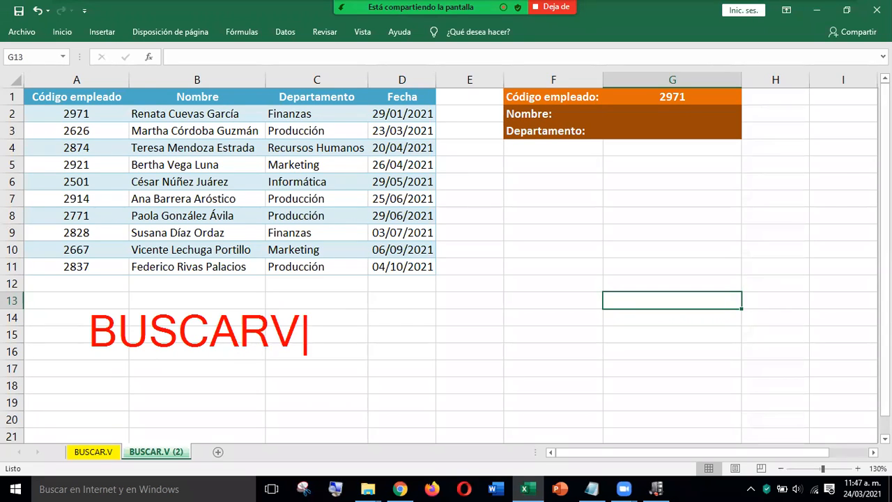
key(Escape)
mouse_move(79, 303)
mouse_down()
mouse_move(91, 341)
mouse_move(274, 369)
mouse_move(310, 359)
mouse_up()
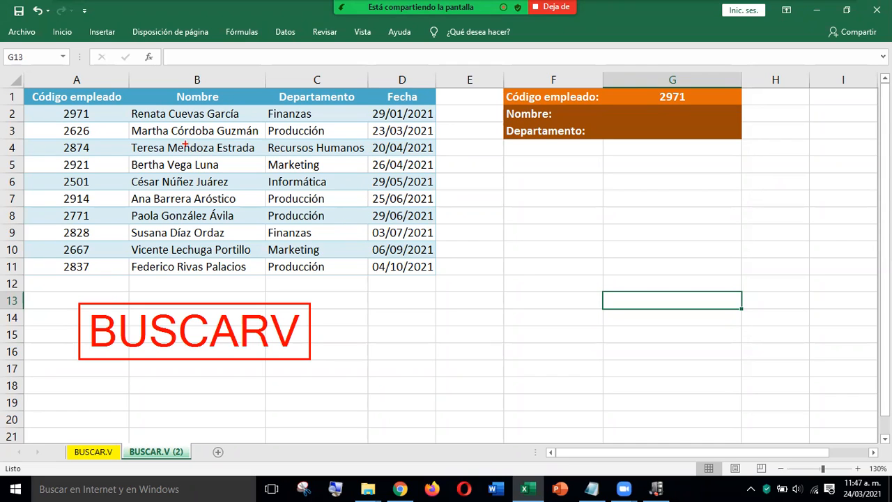
mouse_move(23, 88)
mouse_down()
mouse_move(95, 185)
mouse_move(350, 280)
mouse_move(436, 276)
mouse_up()
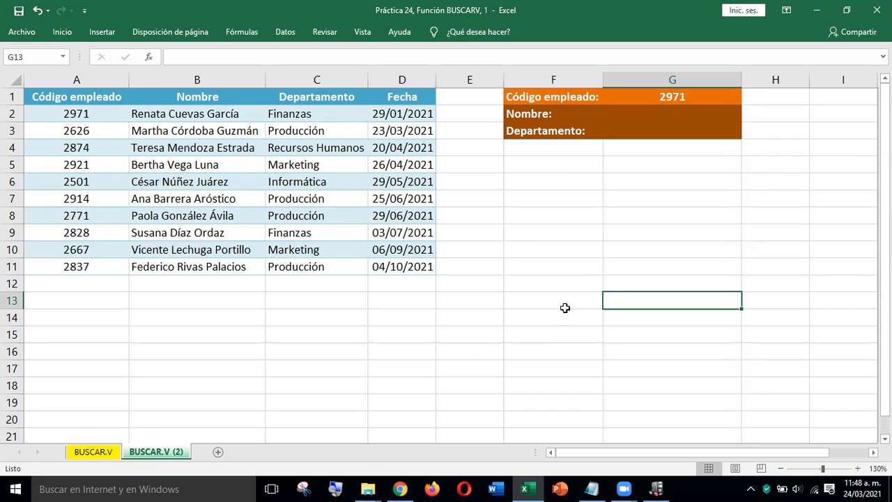
Examine the employee table's code column and its first two employee records in rows 2 and 3.
click(524, 320)
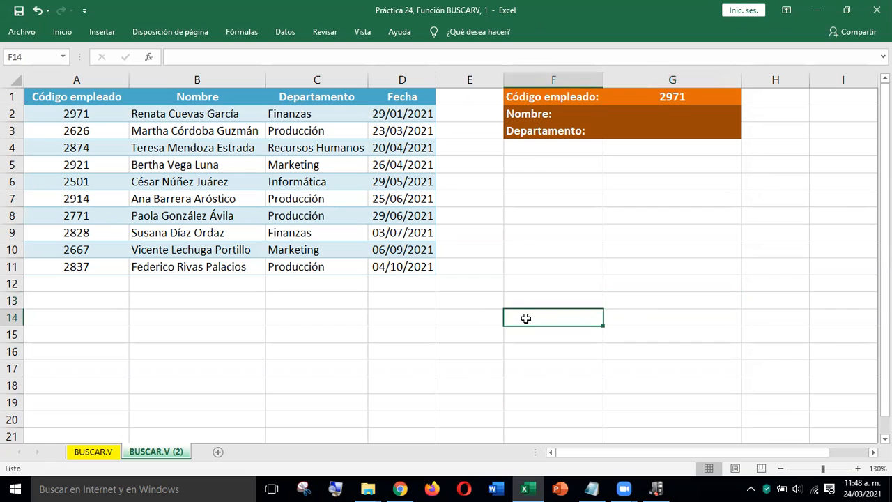
click(77, 79)
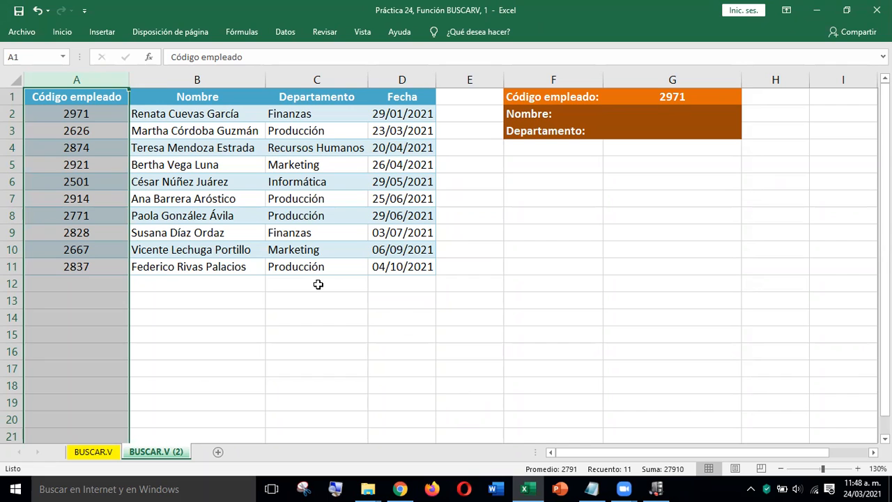
click(14, 114)
click(147, 311)
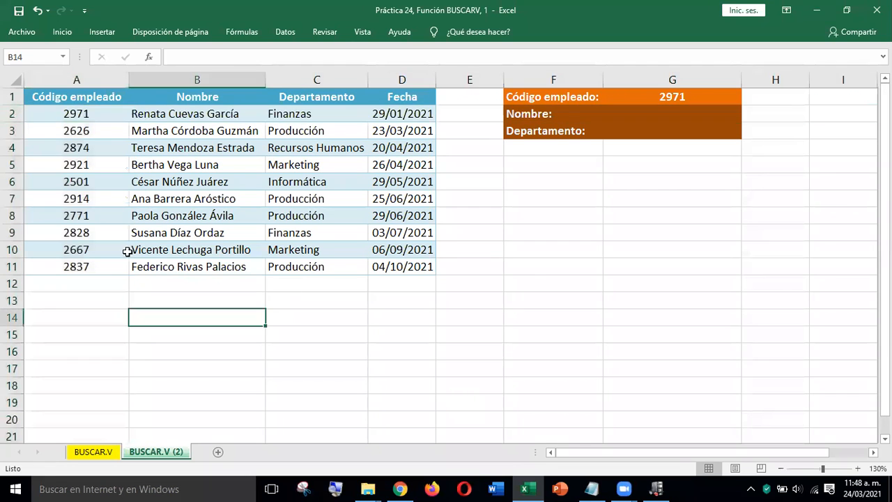
drag(82, 113, 394, 113)
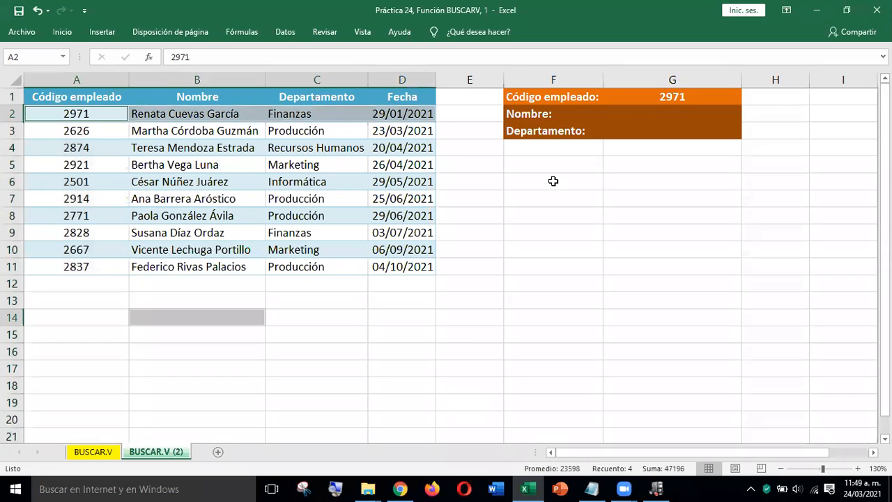
click(556, 205)
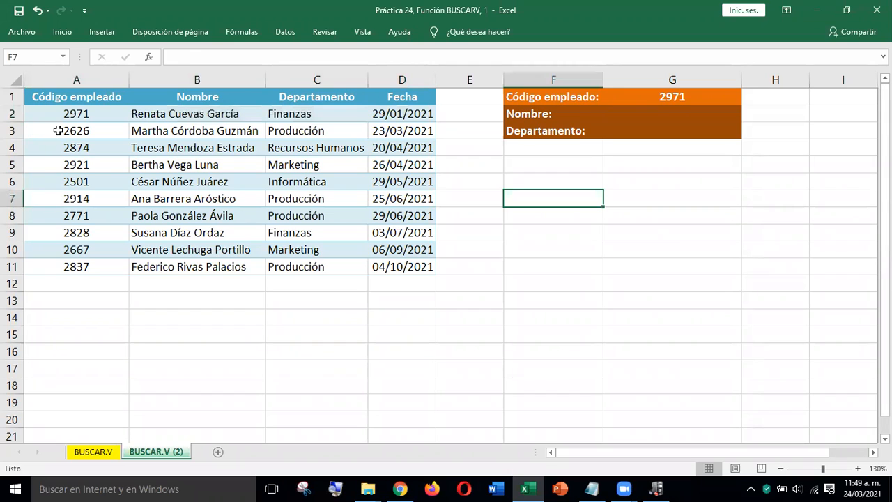
click(58, 130)
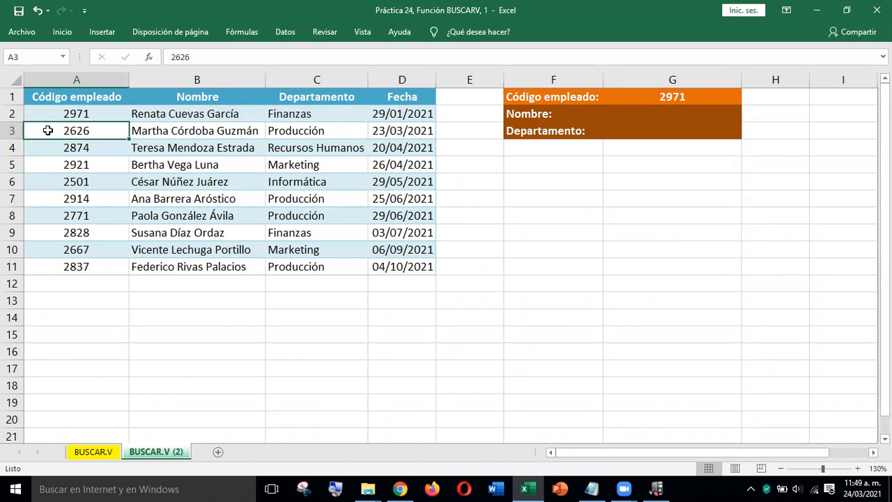
mouse_move(48, 130)
mouse_down()
mouse_move(353, 127)
mouse_move(392, 136)
mouse_up()
click(14, 131)
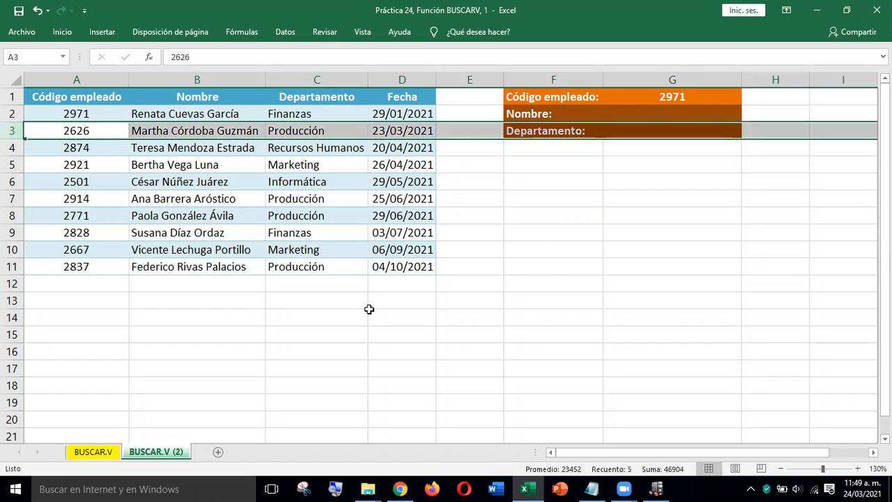
click(380, 332)
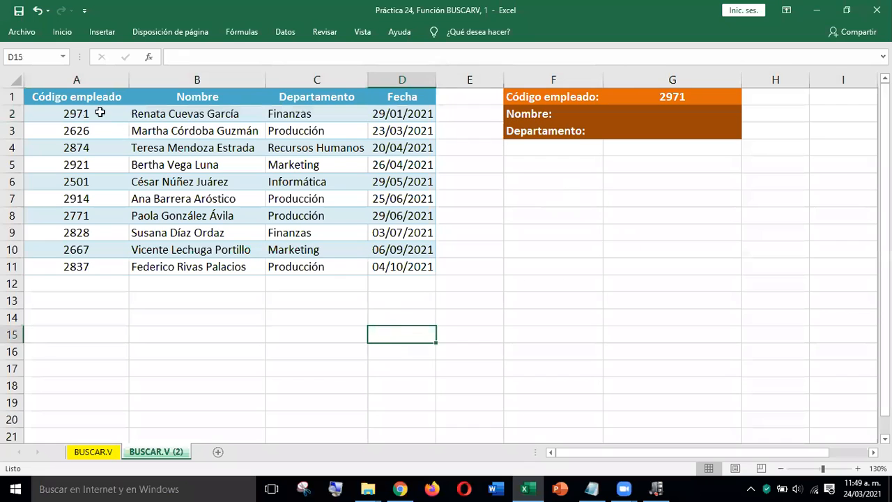
Highlight the Código empleado column and temporarily frame its codes in A2:A11 in red.
click(78, 78)
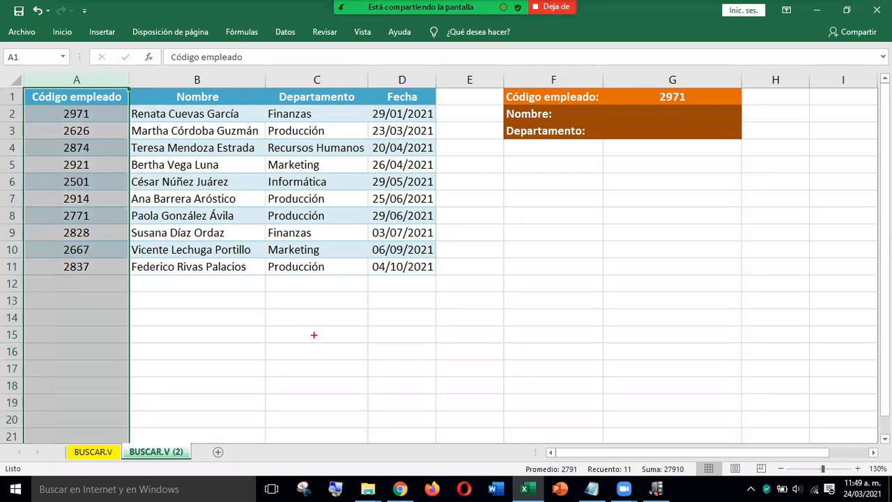
mouse_move(27, 106)
mouse_down()
mouse_move(72, 134)
mouse_move(124, 199)
mouse_move(128, 275)
mouse_up()
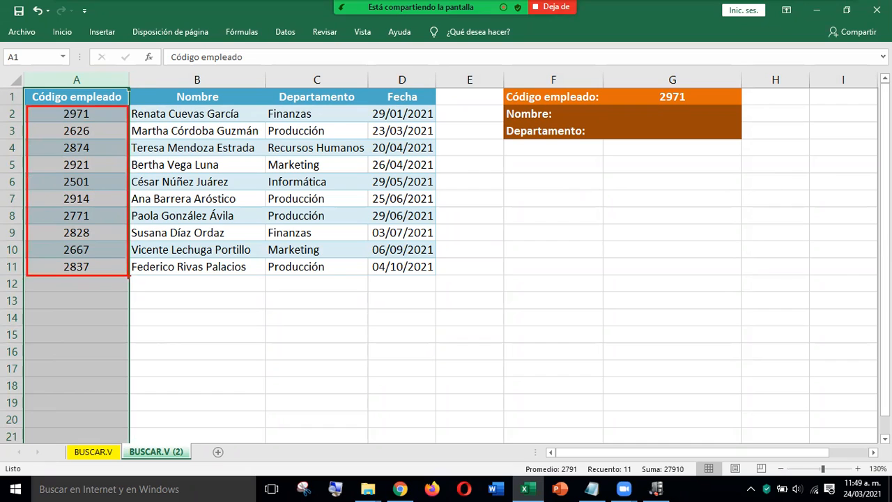
key(Escape)
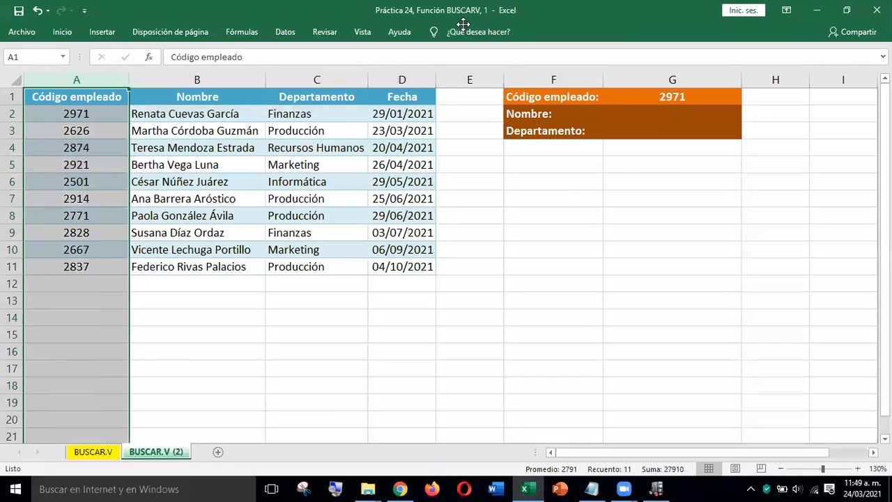
click(464, 24)
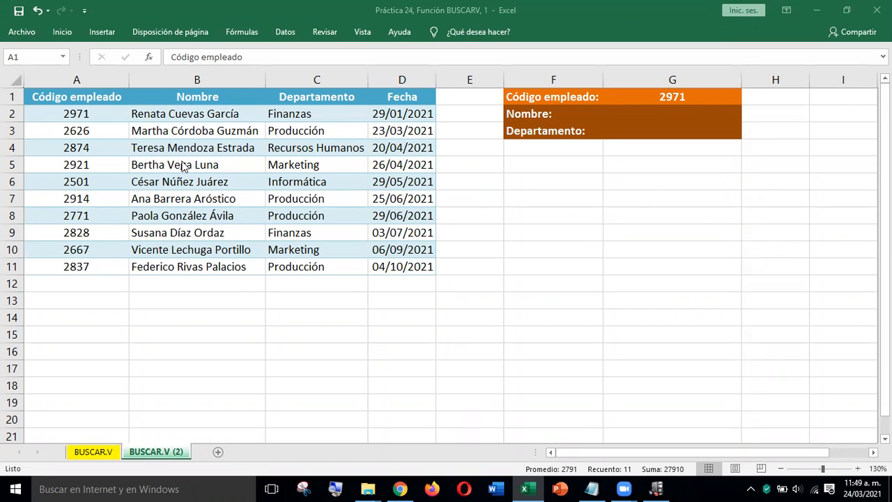
Examine the Nombre column and how its entries relate to the records in rows 2 and 3.
click(199, 80)
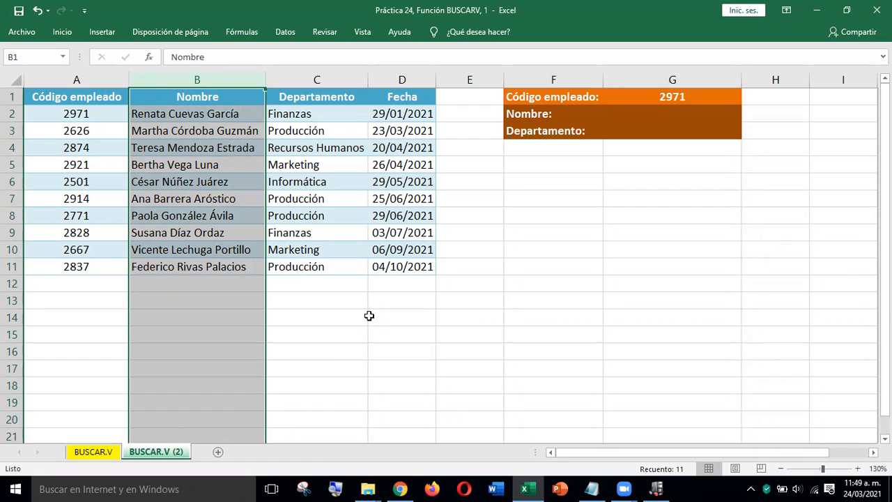
click(370, 316)
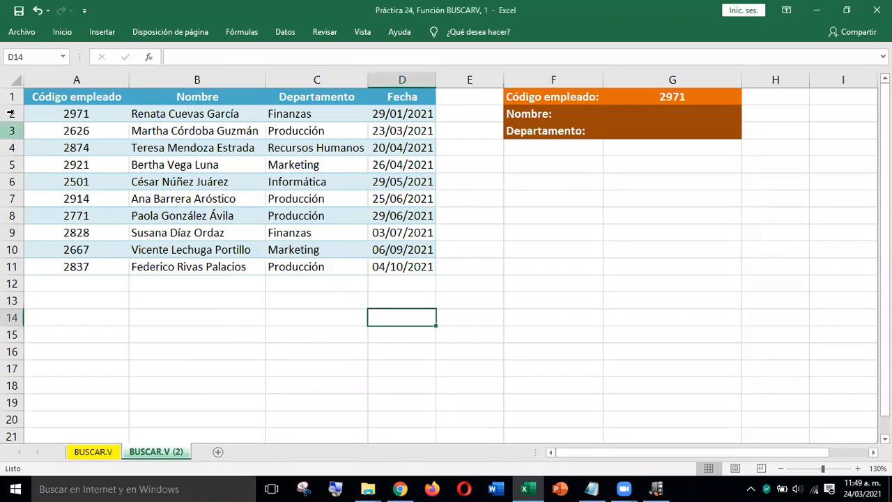
click(11, 113)
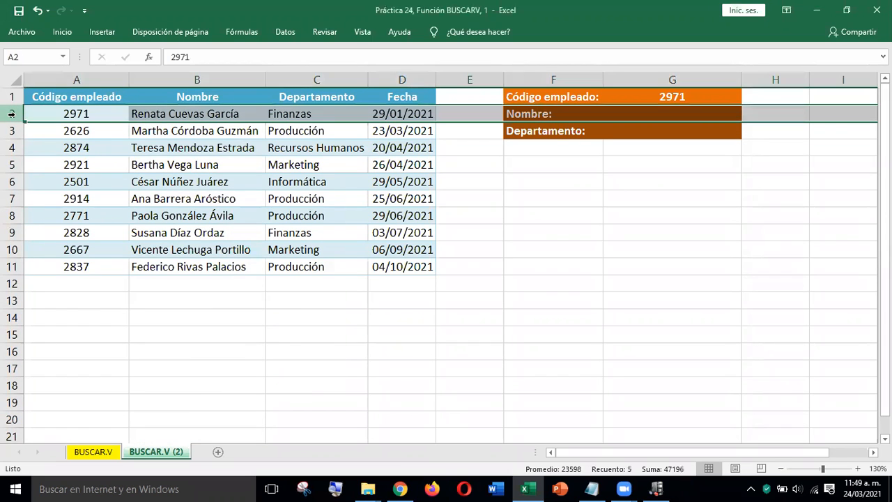
click(12, 130)
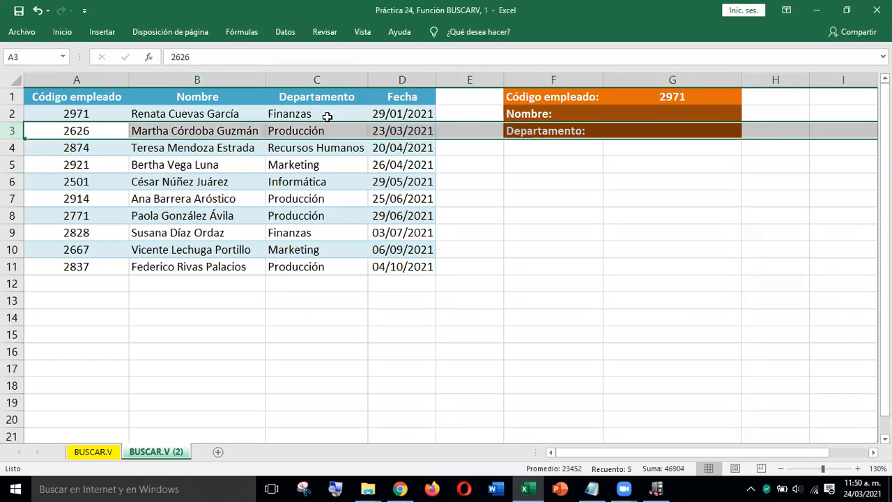
Examine the Departamento column, temporarily marking its first five entries with red arrows, and the Fecha column.
click(318, 78)
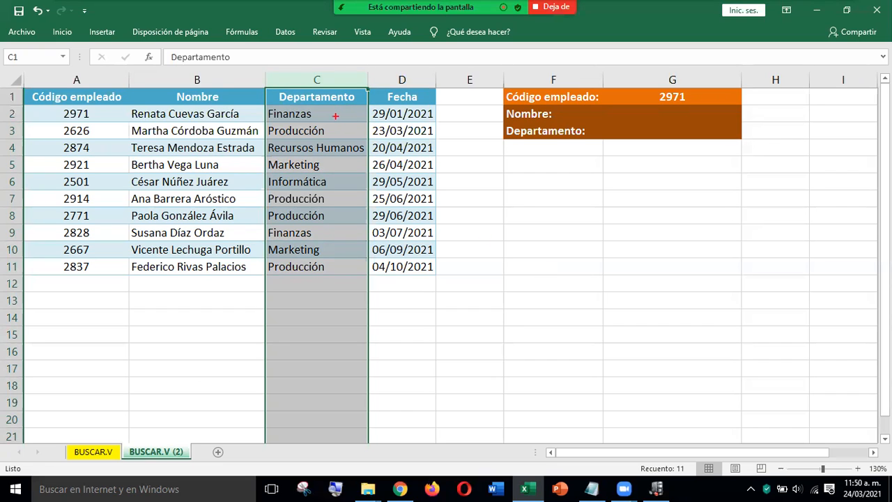
drag(379, 97, 335, 116)
drag(340, 133, 379, 118)
drag(354, 151, 396, 128)
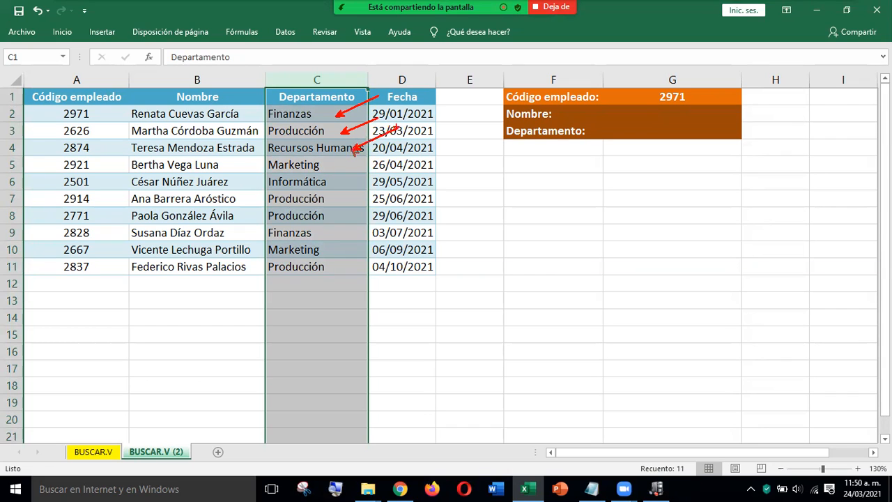
drag(335, 162, 363, 152)
drag(345, 181, 396, 177)
key(Escape)
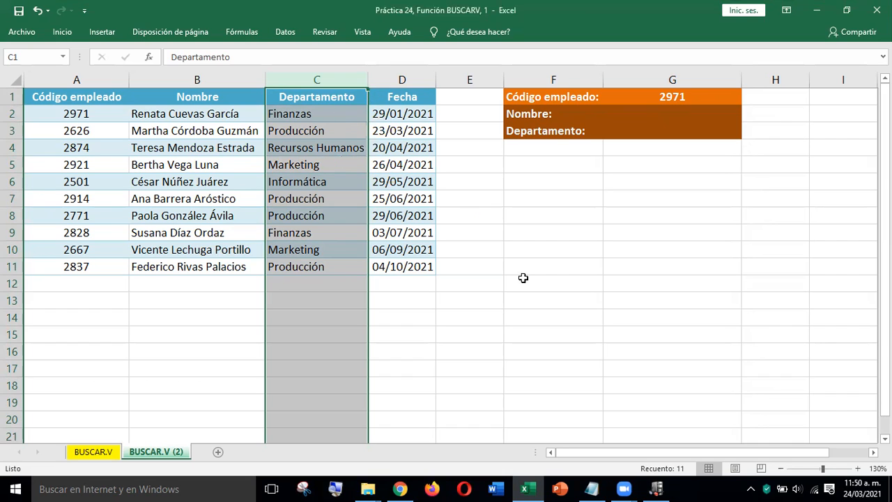
click(402, 80)
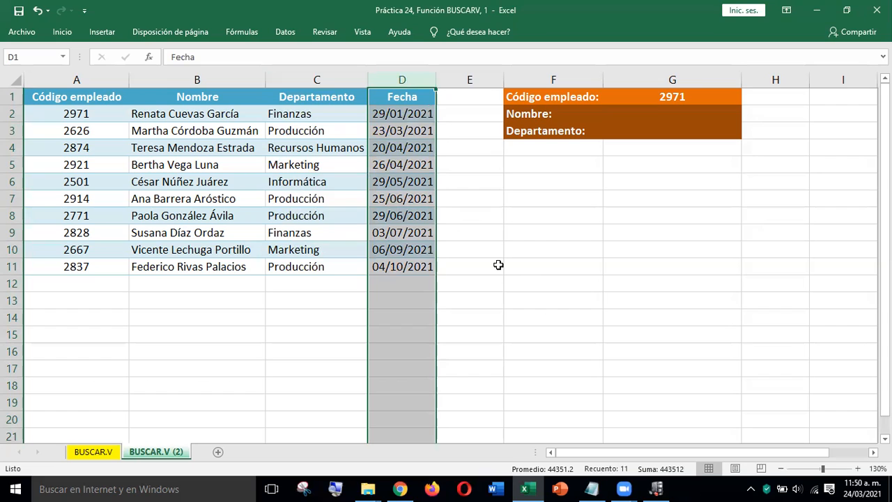
click(564, 293)
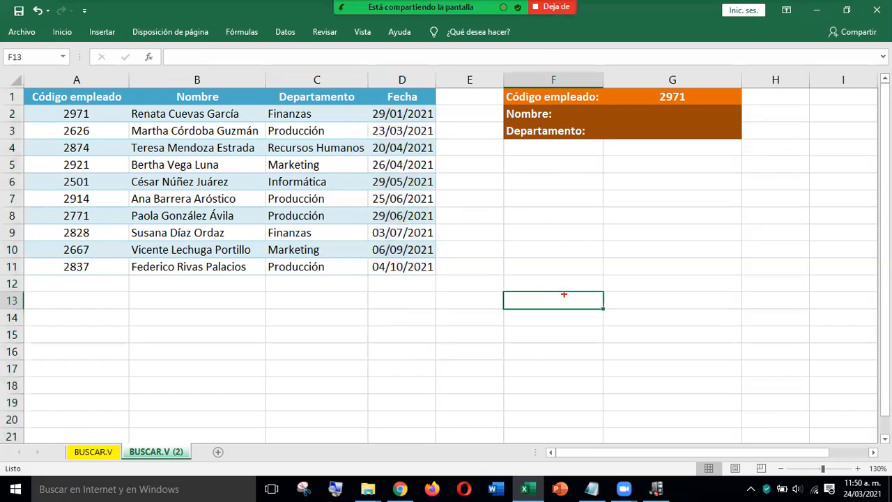
Mark the lookup form in F1:G3, its employee code and the matching record in row 2 with red frames and an arrow.
mouse_move(491, 78)
mouse_down()
mouse_move(641, 140)
mouse_move(760, 156)
mouse_up()
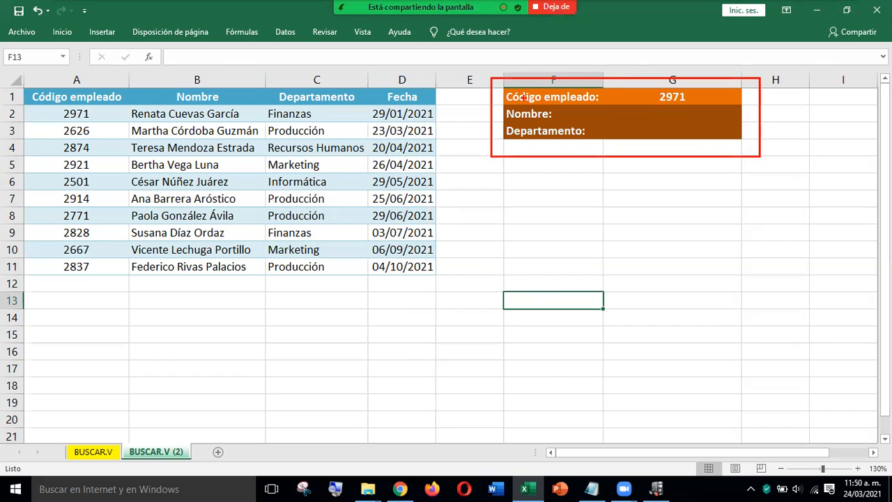
drag(474, 112, 506, 100)
drag(645, 89, 711, 103)
mouse_move(26, 105)
mouse_down()
mouse_move(287, 125)
mouse_move(433, 128)
mouse_move(438, 120)
mouse_up()
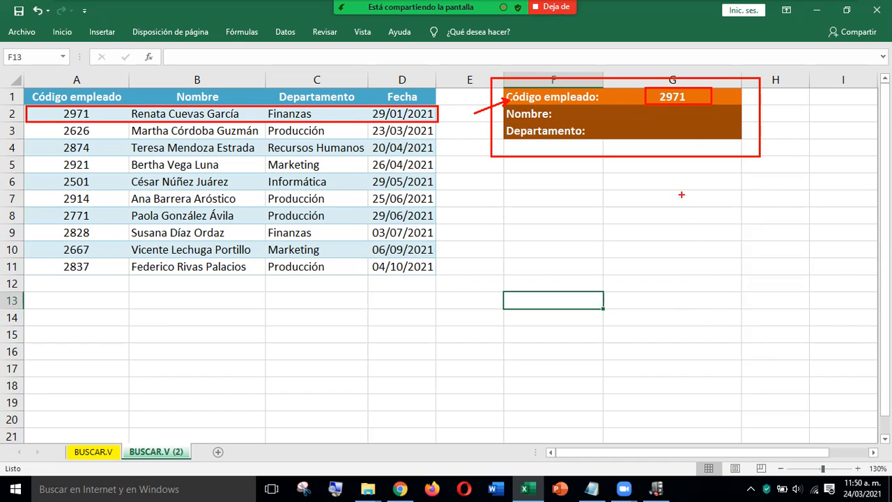
Point red arrows at the lookup code and the empty Nombre and Departamento result cells, and clear all annotations.
drag(681, 115, 768, 115)
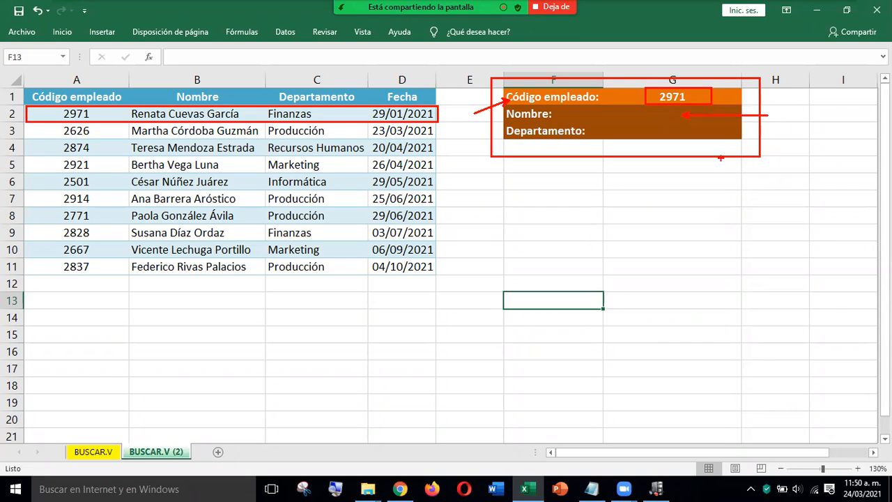
drag(698, 93, 718, 68)
drag(699, 92, 698, 93)
drag(775, 130, 688, 130)
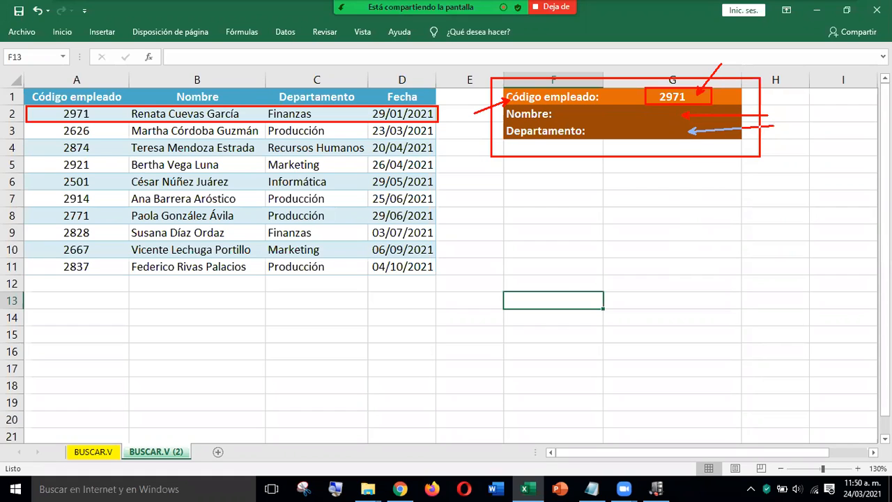
drag(775, 132, 769, 131)
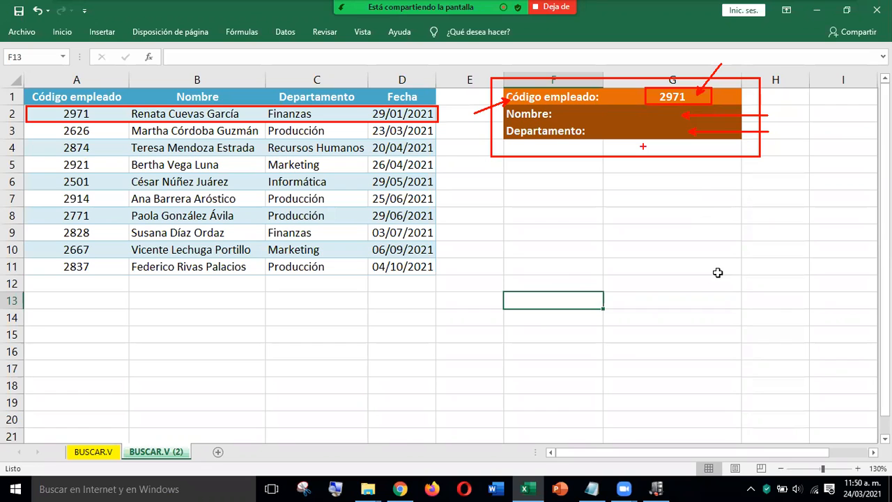
key(Escape)
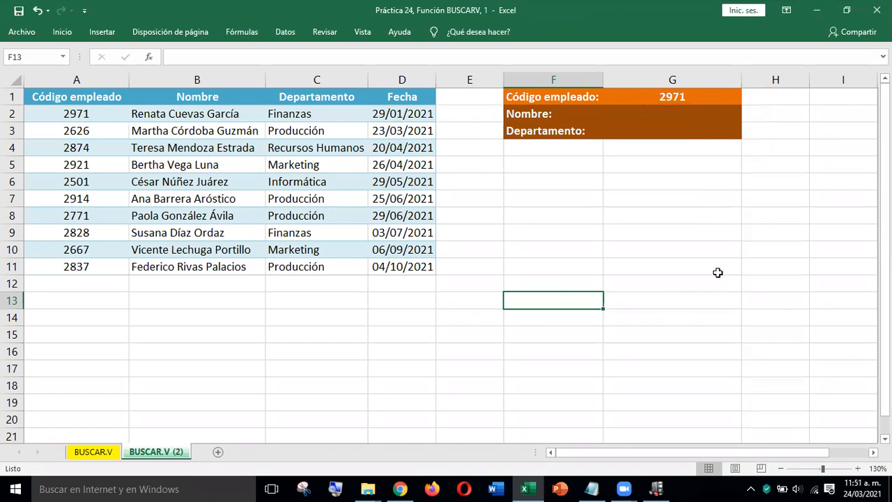
Enter the full name of the employee matching the lookup code in the Nombre result cell G2.
click(683, 114)
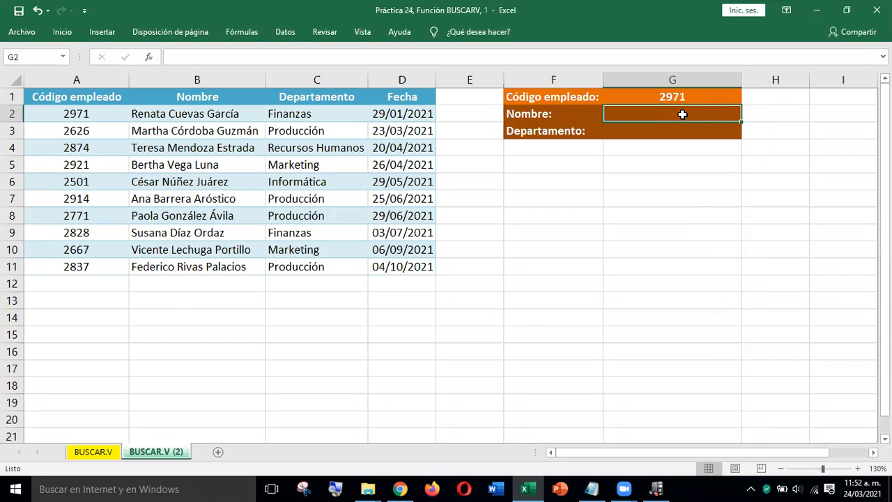
text(Renata Cuevas García)
key(Return)
click(702, 117)
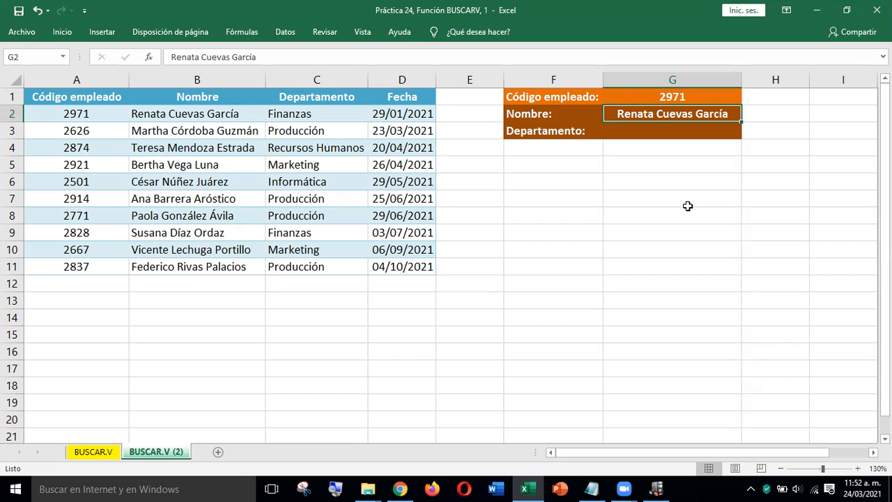
Frame the employee table in red, point red arrows at the lookup code, Nombre and Departamento, and clear all annotations.
click(667, 132)
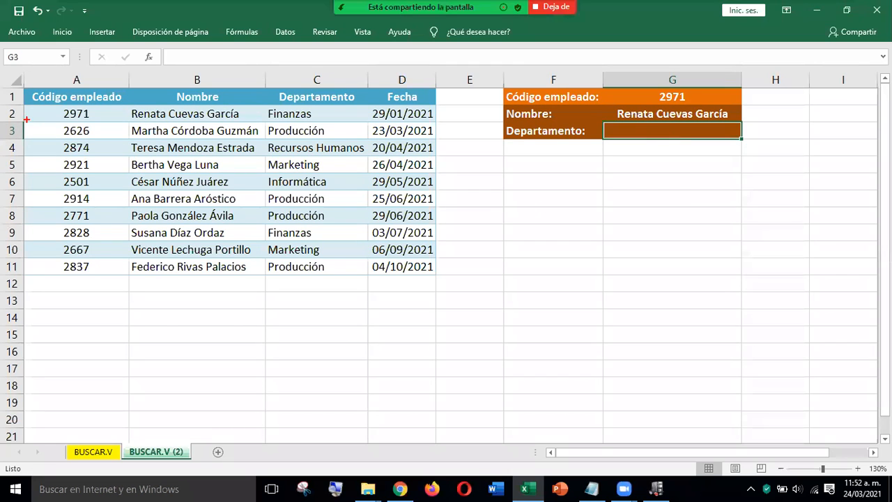
mouse_move(25, 89)
mouse_down()
mouse_move(365, 219)
mouse_move(398, 255)
mouse_move(439, 276)
mouse_up()
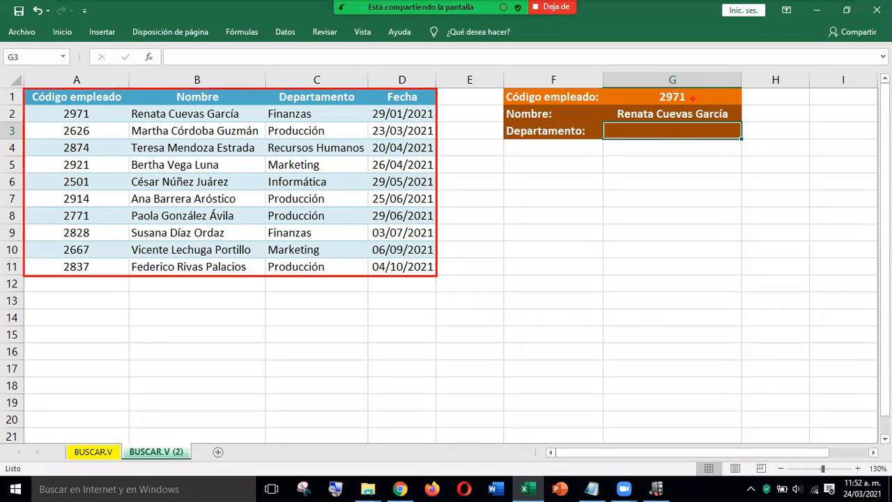
drag(725, 70, 696, 93)
drag(502, 114, 473, 109)
key(ctrl+z)
mouse_move(499, 112)
mouse_down()
mouse_move(473, 112)
mouse_move(490, 130)
mouse_move(475, 131)
mouse_up()
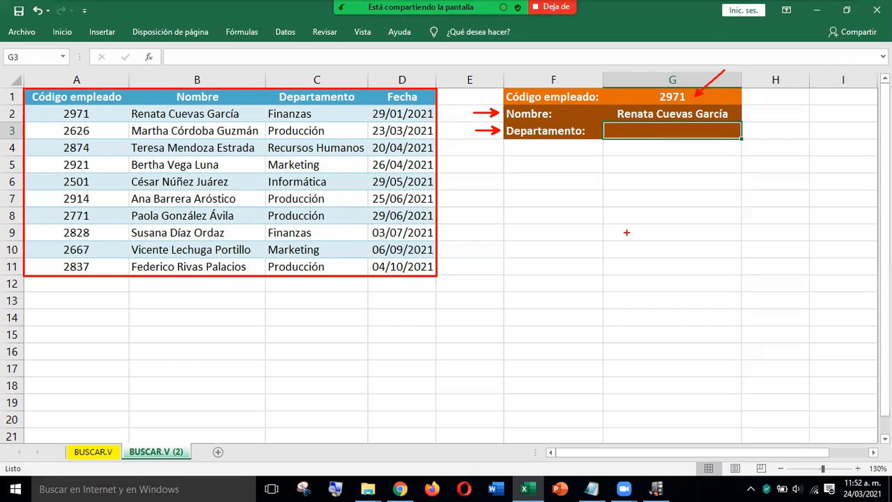
mouse_move(645, 86)
mouse_down()
mouse_move(665, 102)
mouse_move(693, 104)
mouse_up()
click(667, 132)
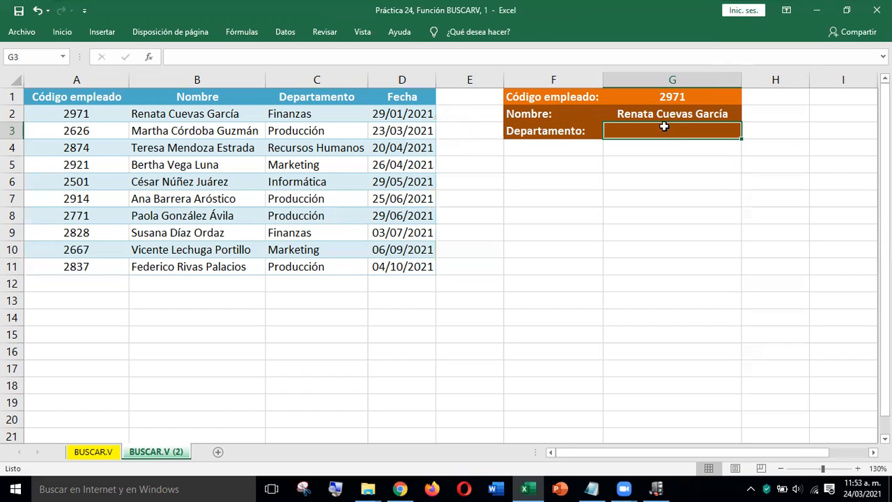
Clear the manually entered name from G2 and start a BUSCARV formula in that cell.
click(660, 116)
key(Delete)
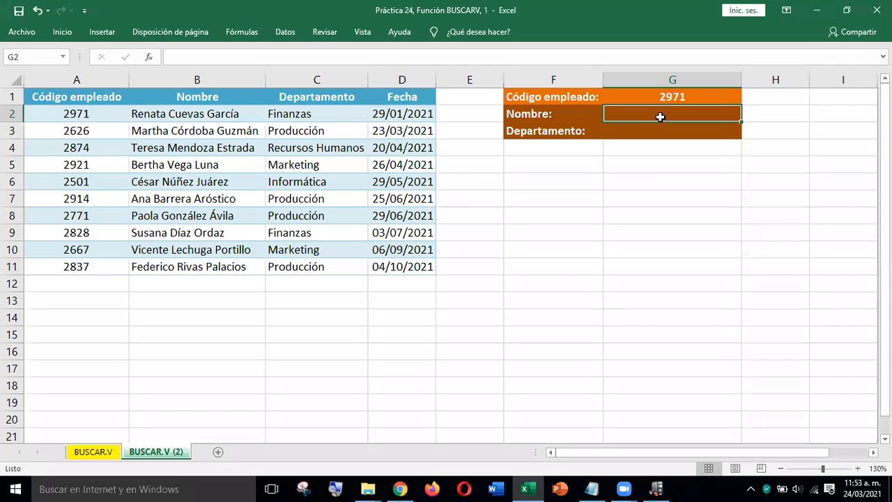
text(=)
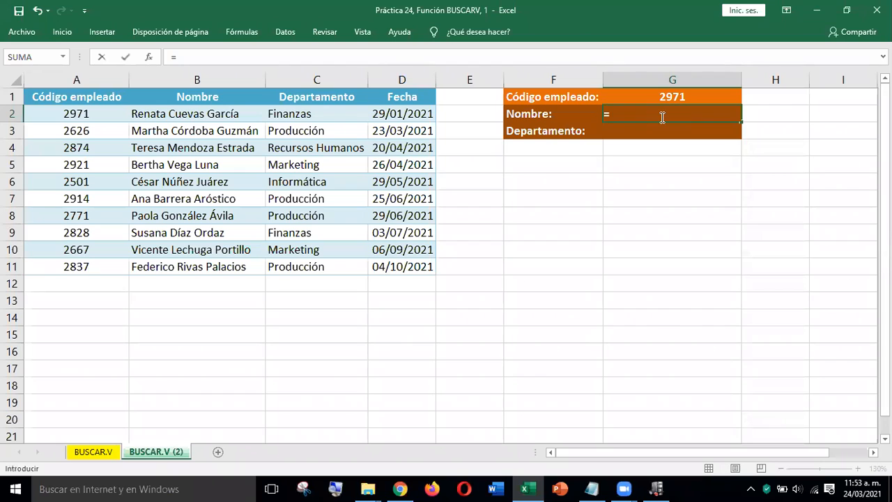
text(BU)
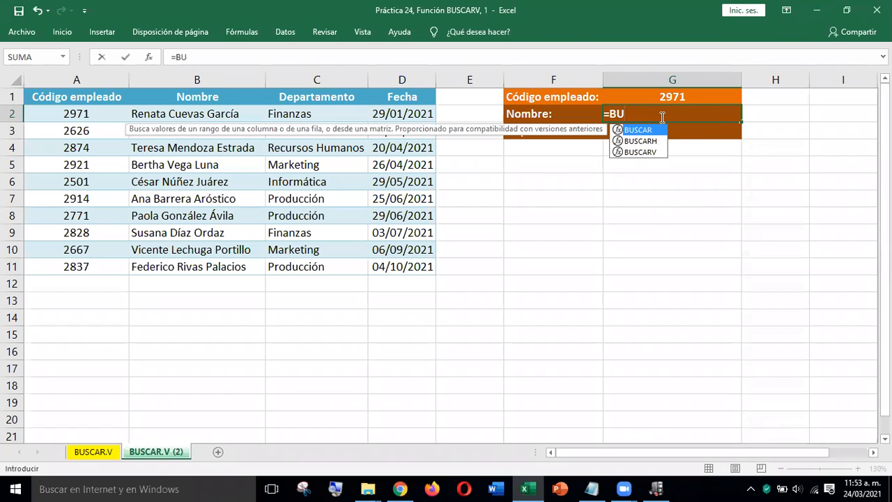
click(644, 154)
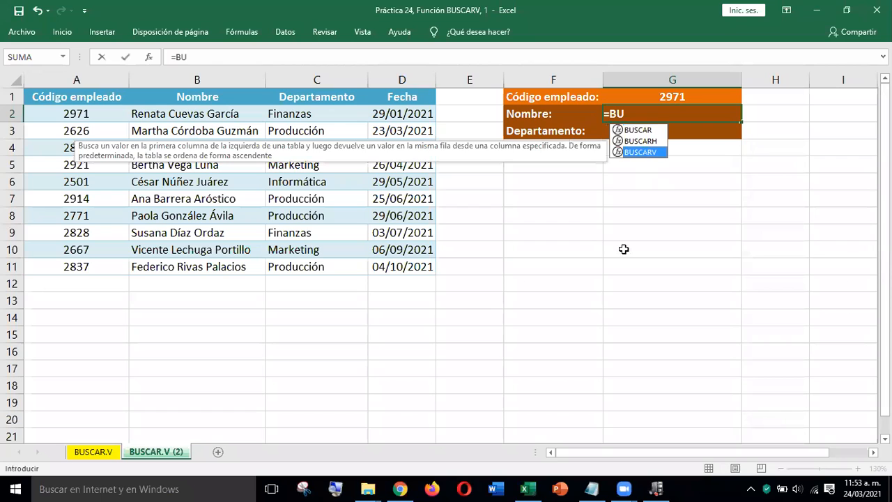
key(Tab)
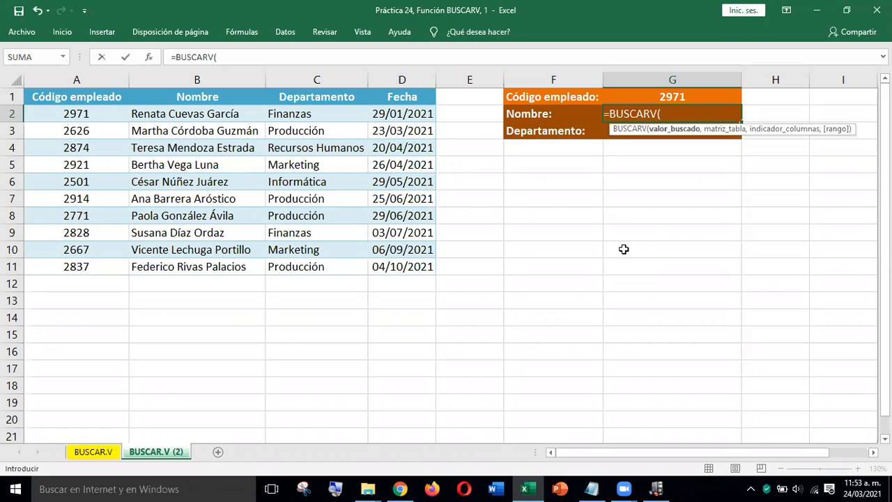
Mark the BUSCARV syntax arguments valor_buscado, matriz_tabla, indicador_columnas and rango in red, and clear the annotations.
click(237, 56)
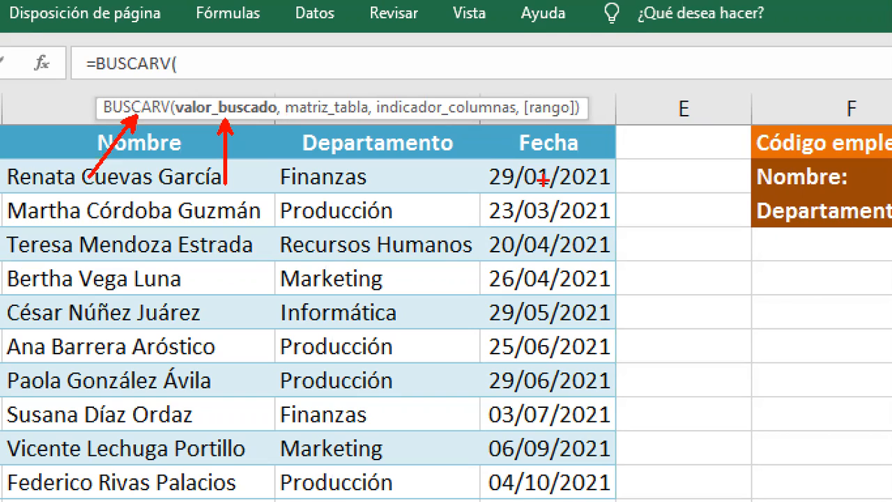
drag(283, 117, 357, 117)
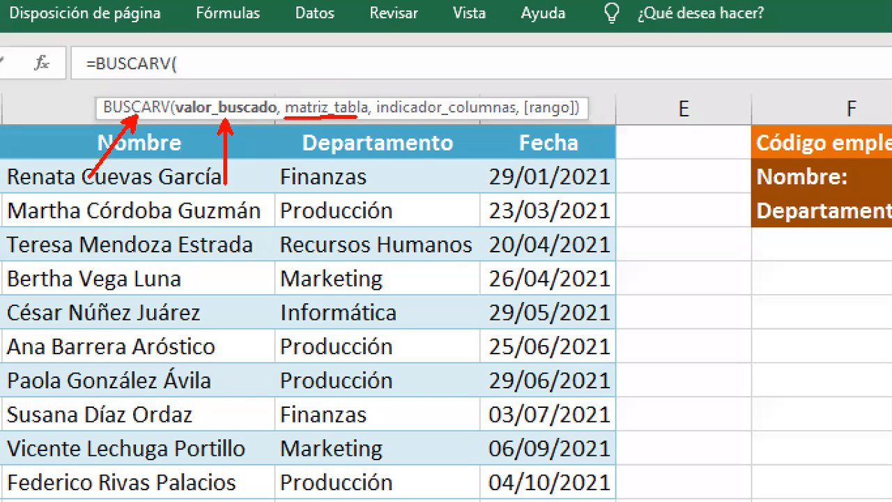
drag(357, 117, 371, 119)
drag(407, 118, 428, 189)
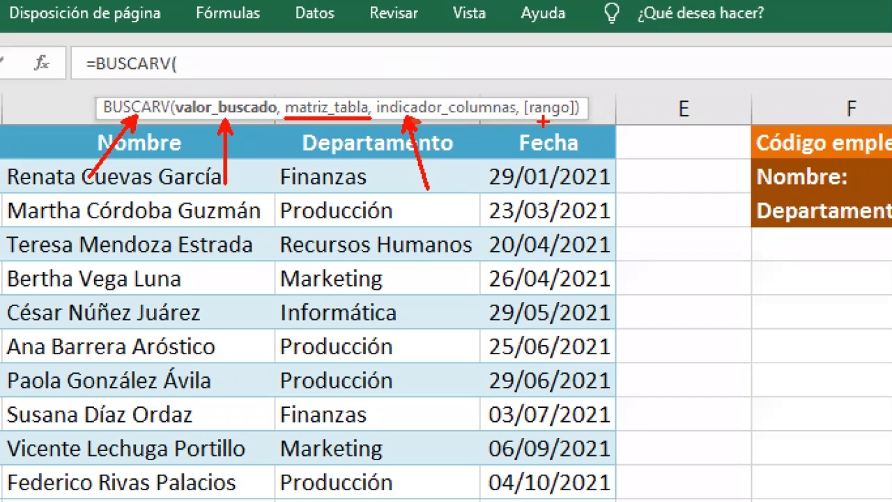
drag(548, 118, 573, 185)
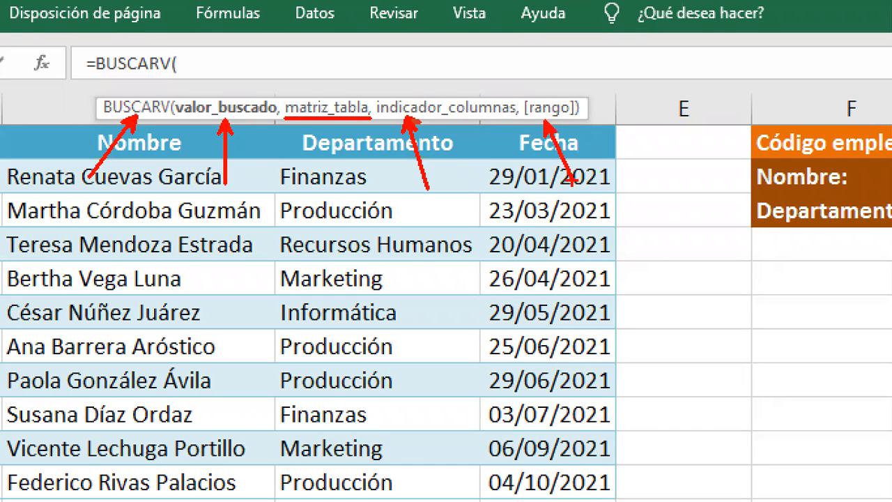
key(Escape)
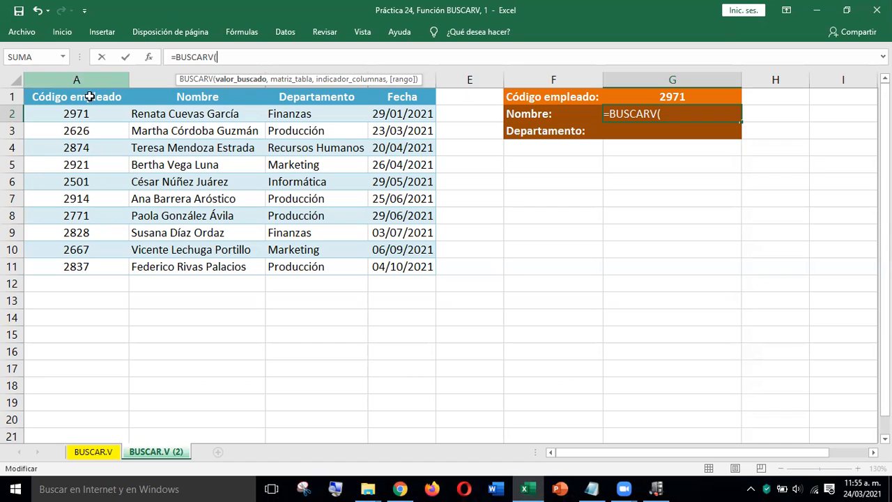
Supply G1 as the lookup value and A2:D11 as the table range in the G2 BUSCARV formula.
click(672, 96)
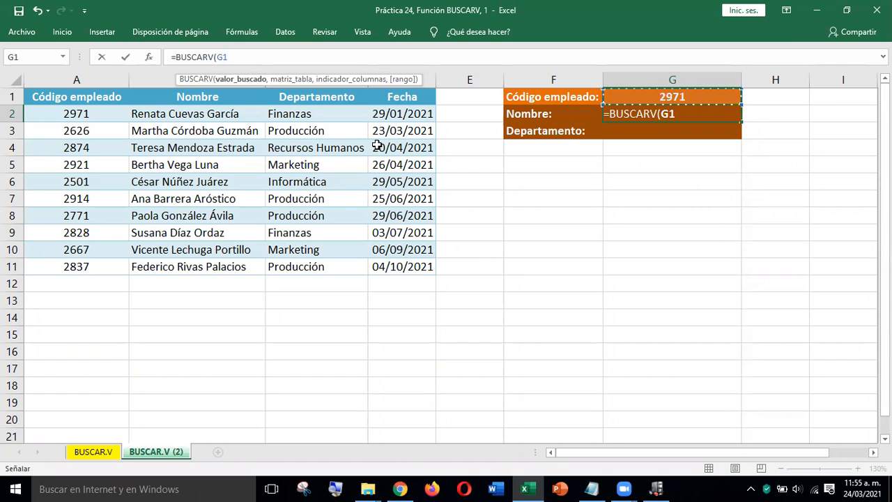
text(,)
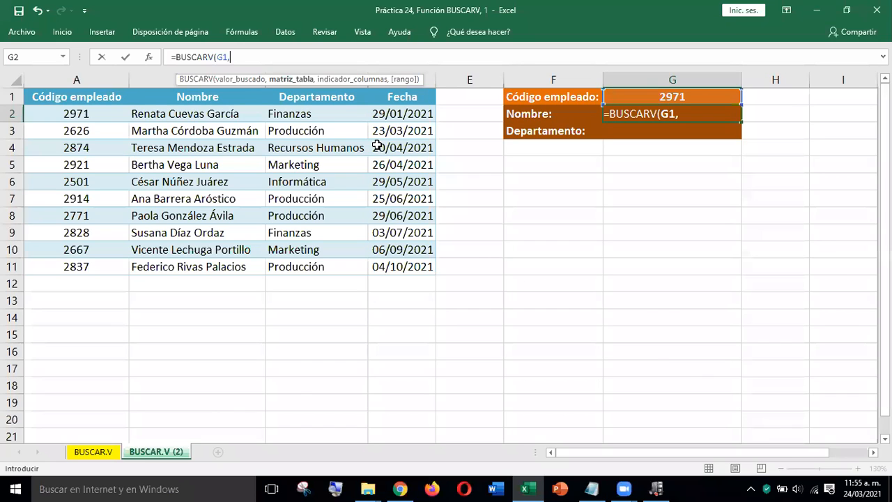
click(57, 117)
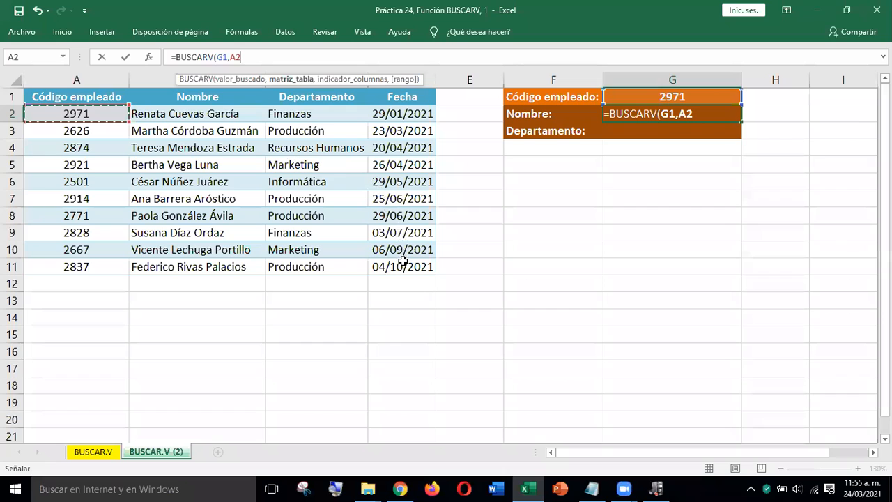
key(ctrl+shift+Right)
key(ctrl+shift+Down)
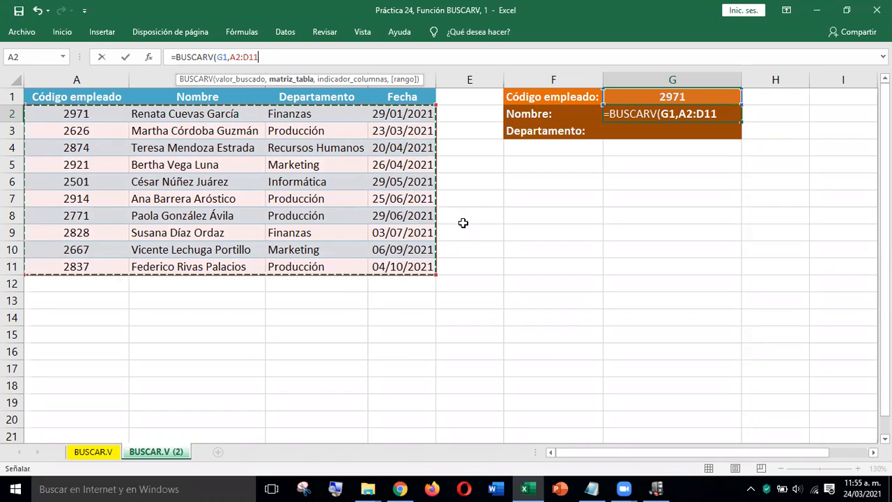
text(,)
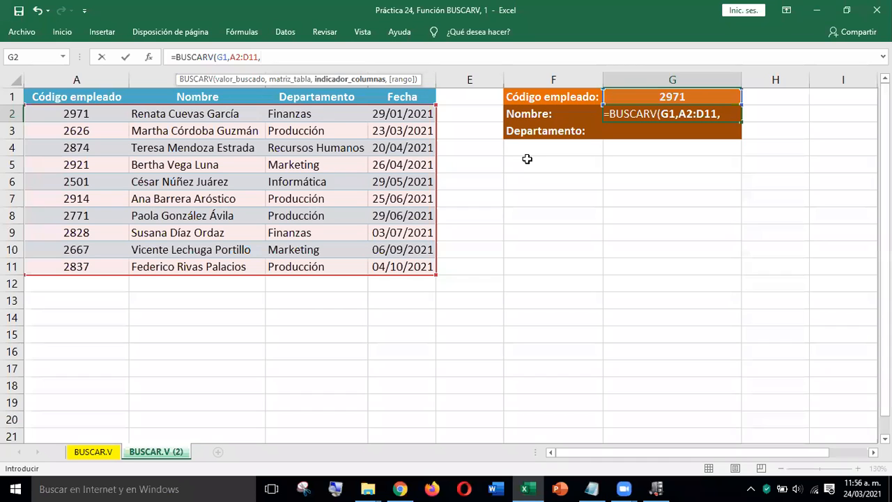
Finish the G2 formula with column index 2 and exact match FALSO, closing the parenthesis.
text(2,)
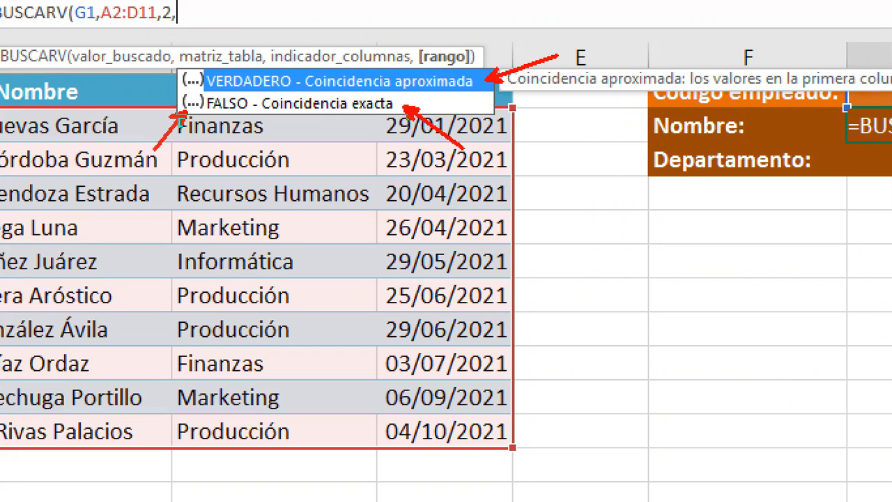
drag(265, 113, 355, 110)
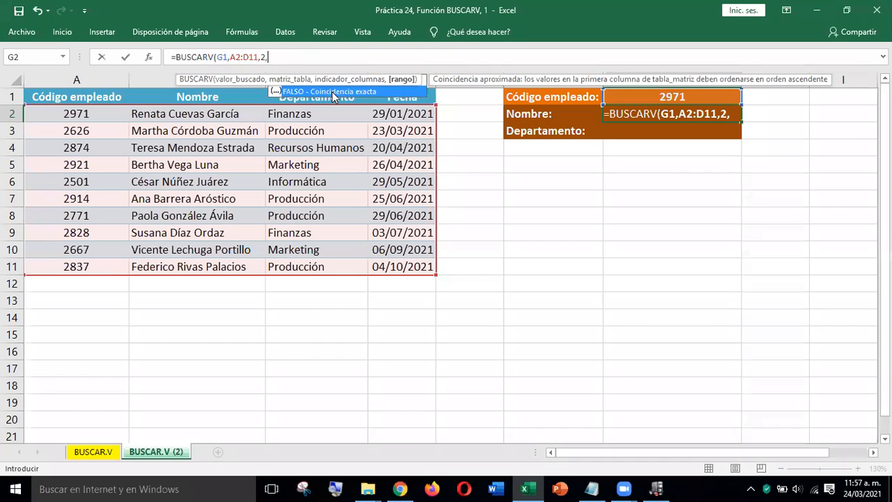
double_click(332, 93)
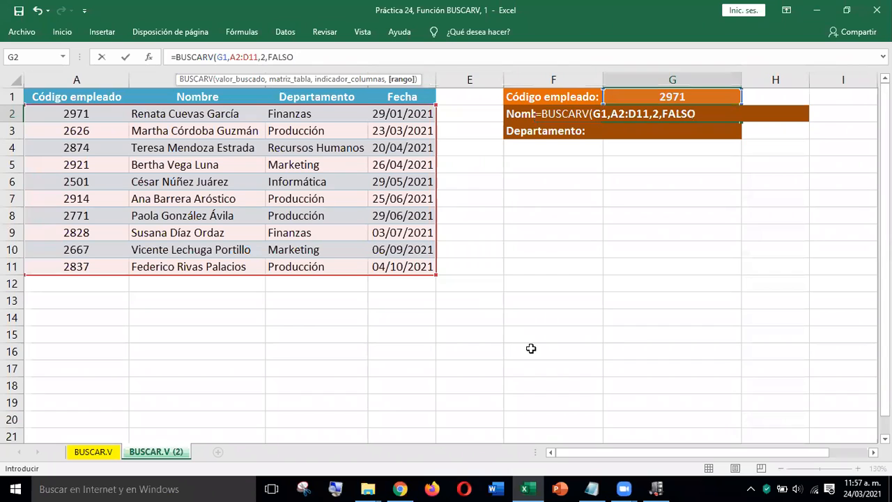
text())
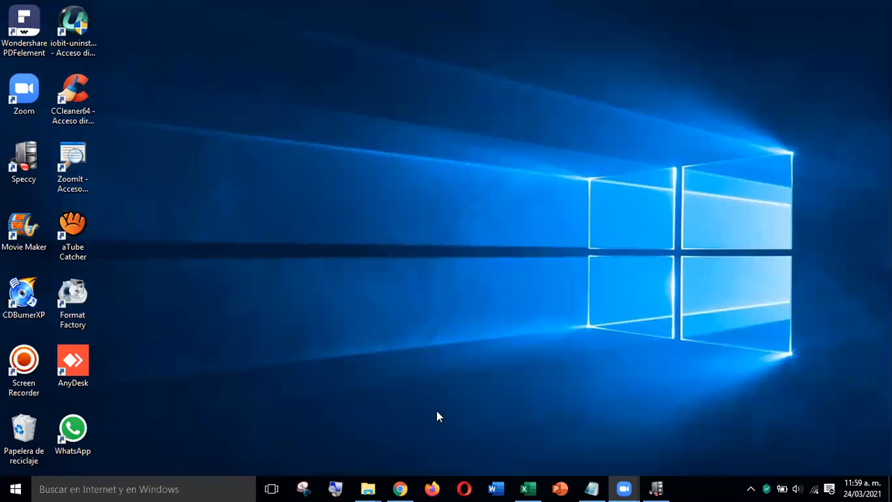
Return to the Excel workbook and compare the lookup code in G1 with the matching code and name in row 2.
click(528, 488)
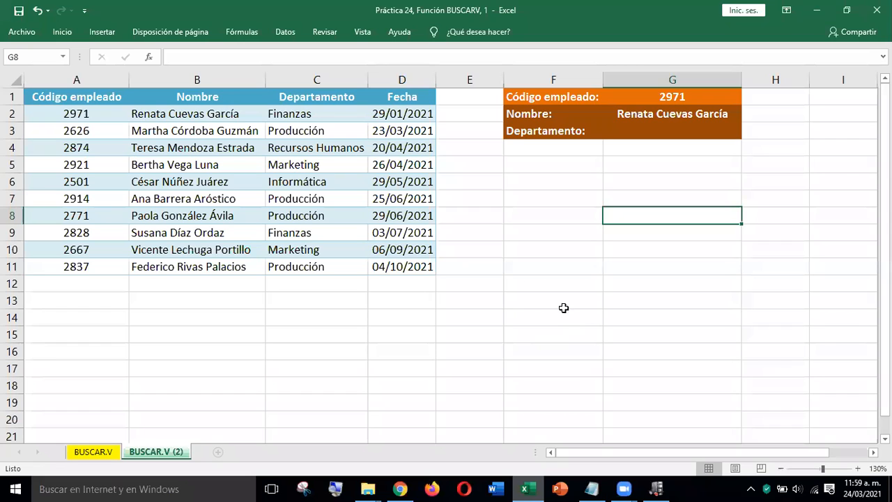
click(654, 130)
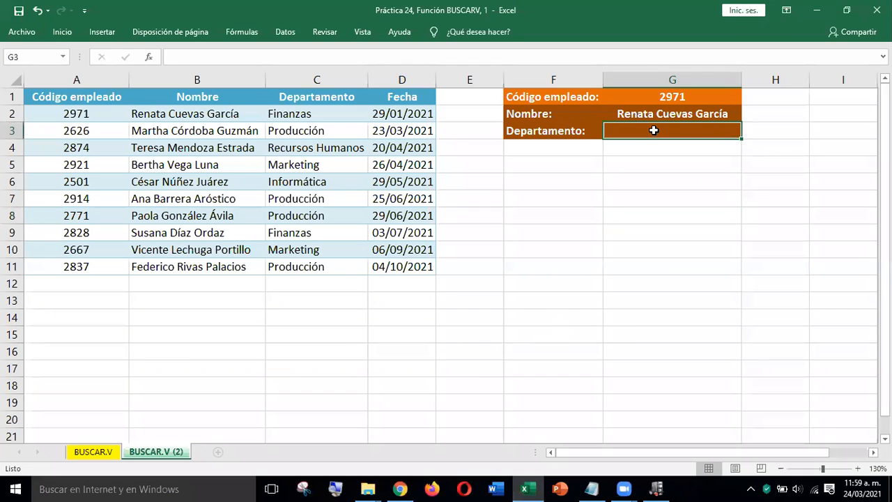
click(702, 96)
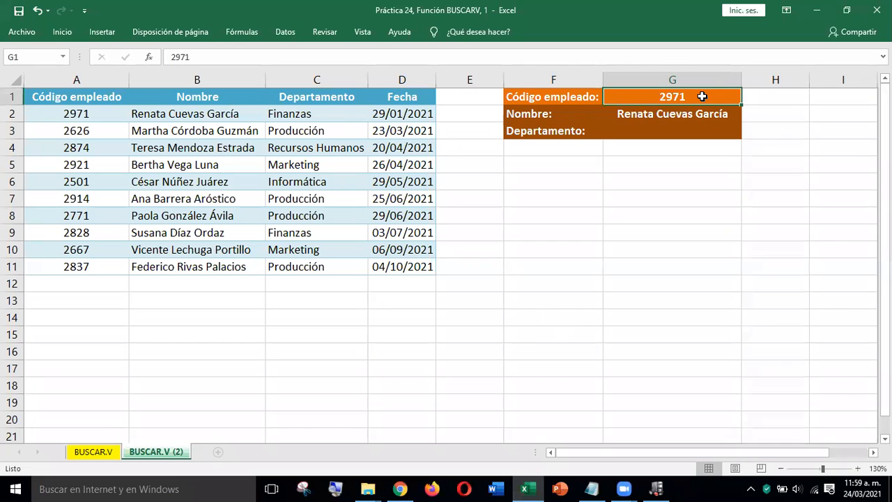
ctrl+click(97, 115)
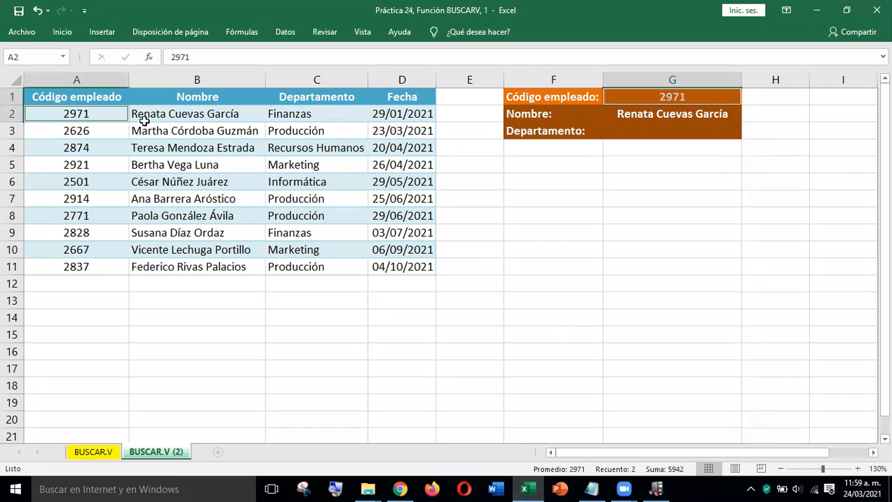
ctrl+click(155, 116)
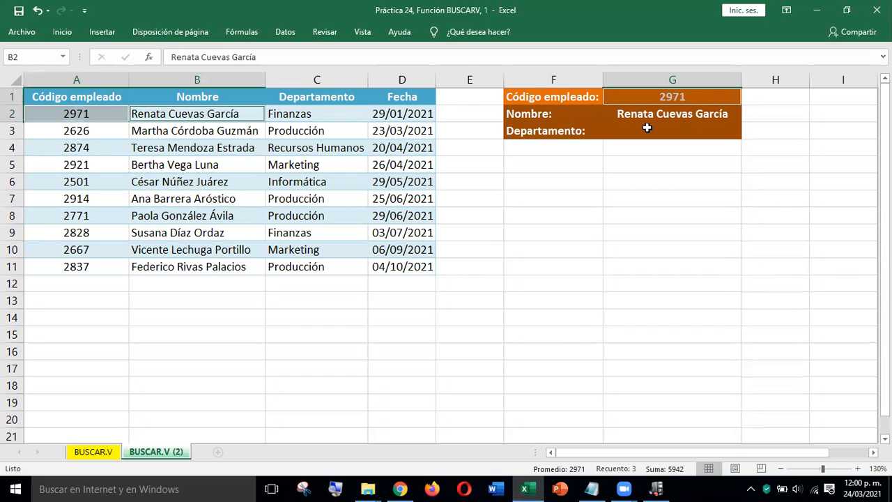
Start a BUSCARV formula in the Departamento result cell G3.
click(647, 127)
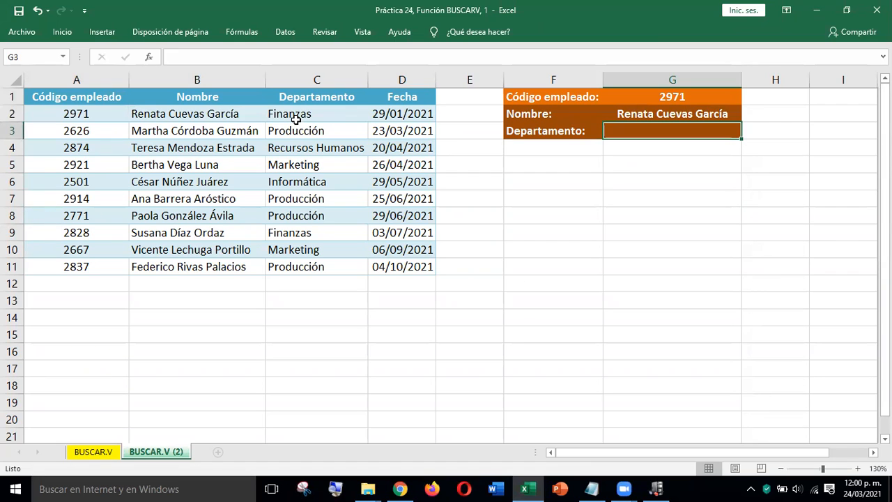
text(=)
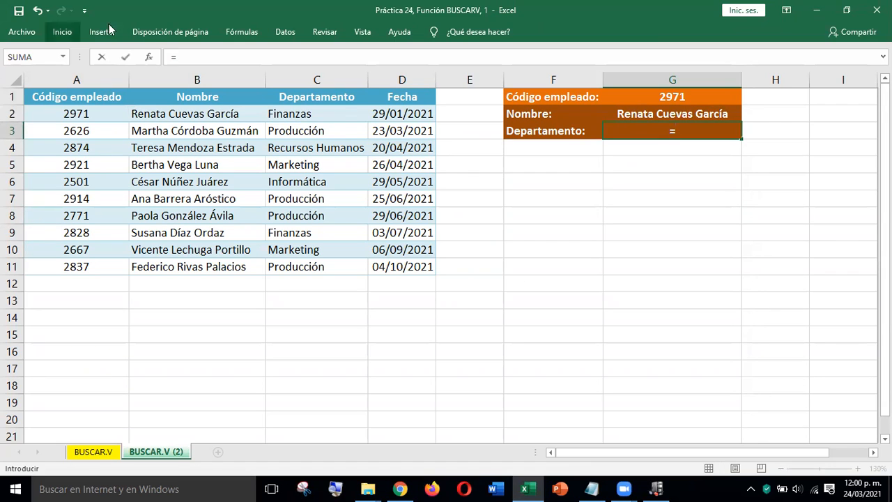
click(193, 51)
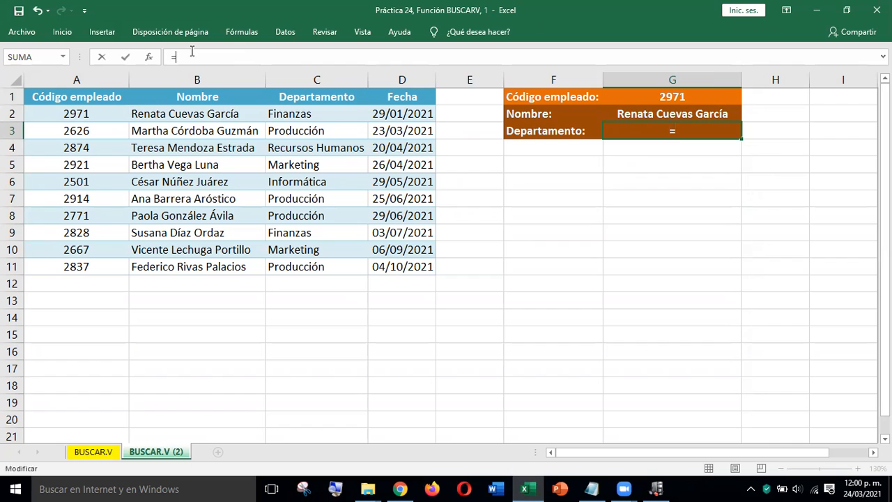
text(BUS)
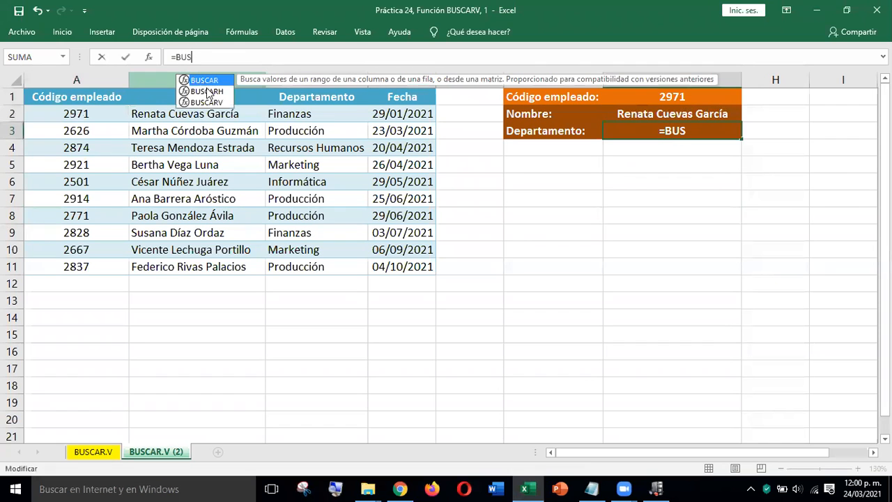
double_click(209, 102)
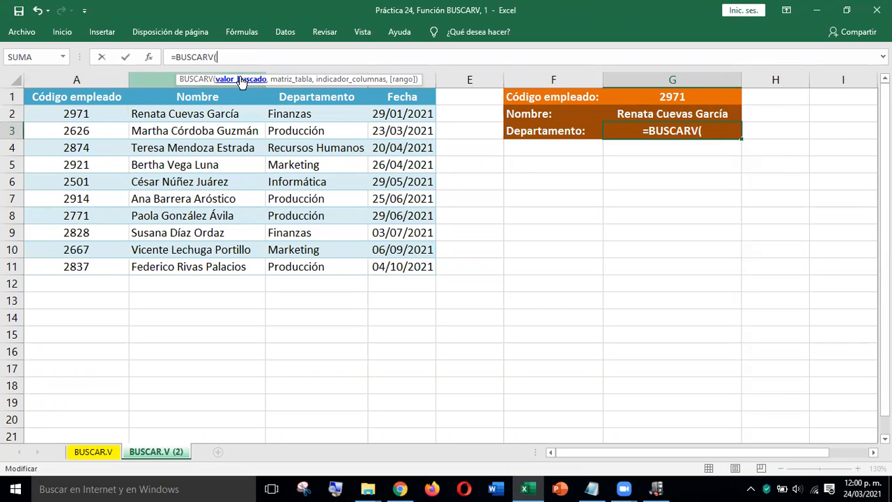
Supply G1 as the lookup value and A2:D11 as the table range in the G3 BUSCARV formula.
click(687, 97)
text(,)
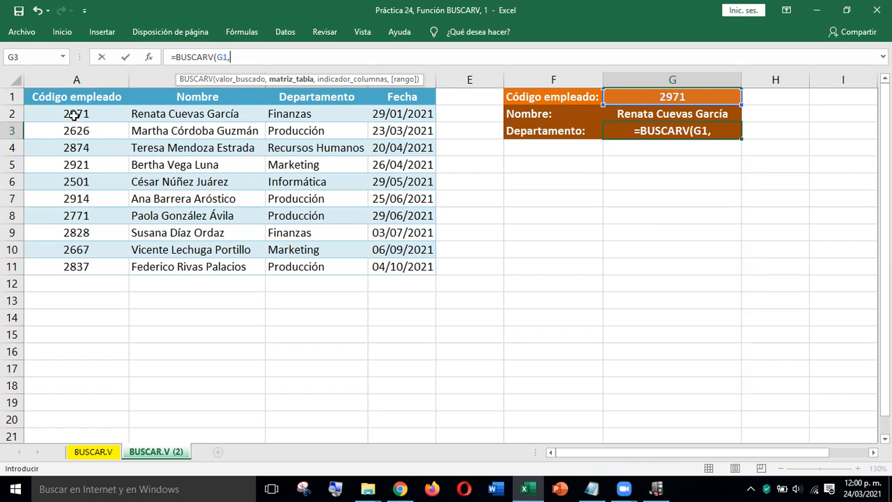
drag(74, 116, 402, 263)
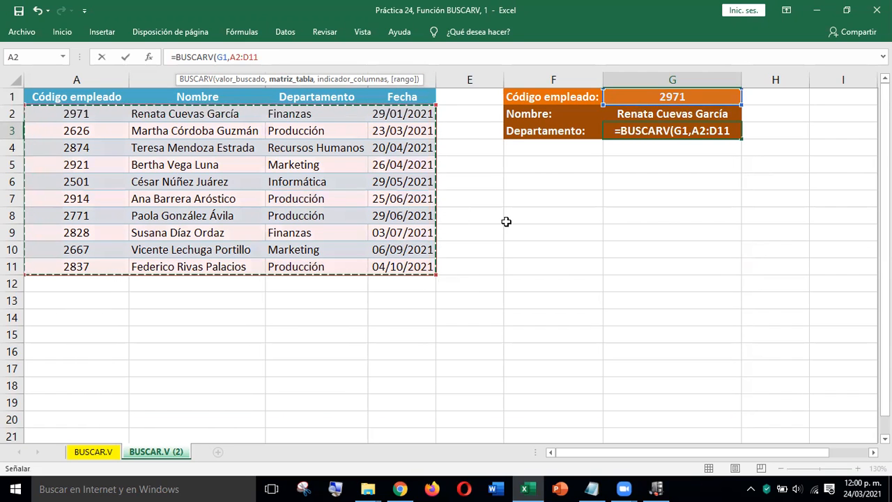
Complete the G3 BUSCARV formula with column index 3 and exact match FALSO.
text(,)
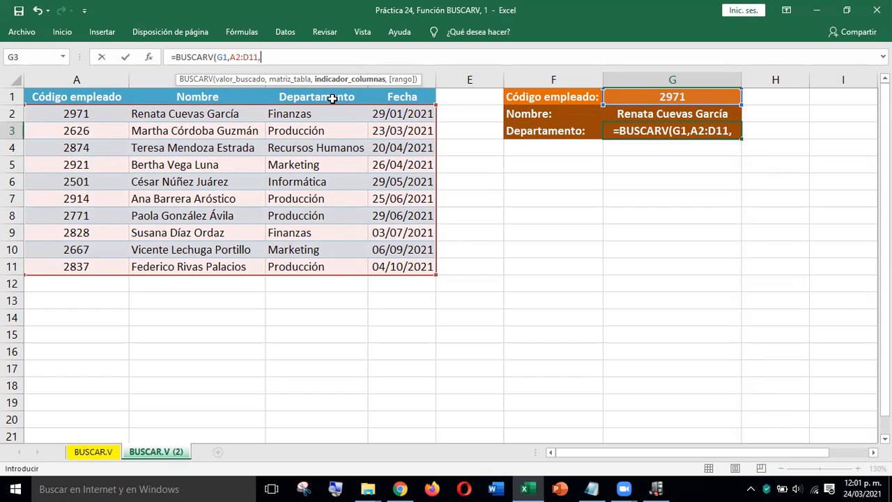
text(3)
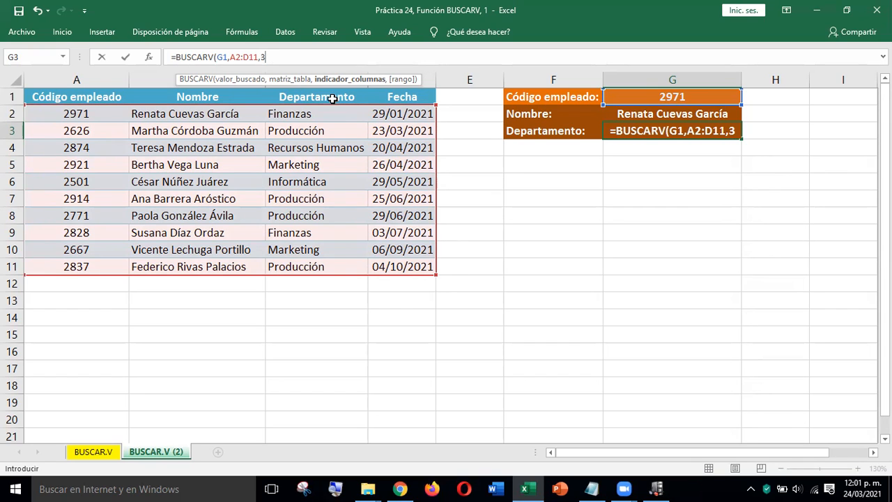
text(,)
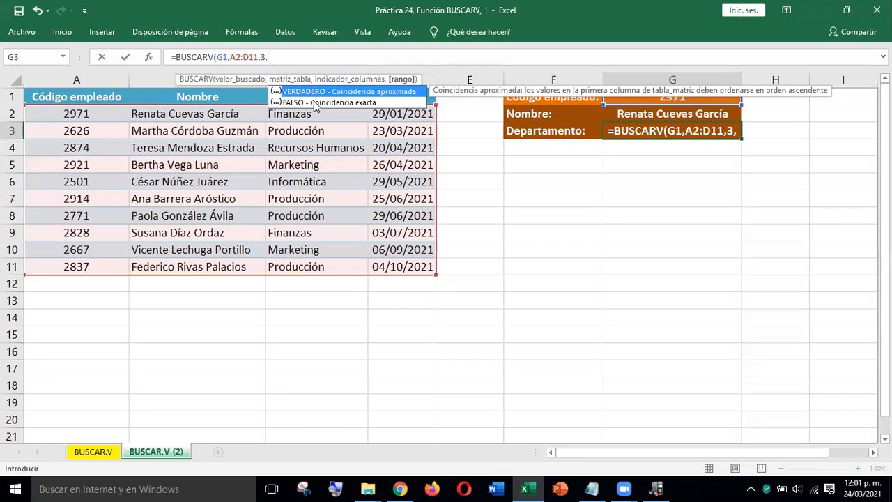
double_click(314, 103)
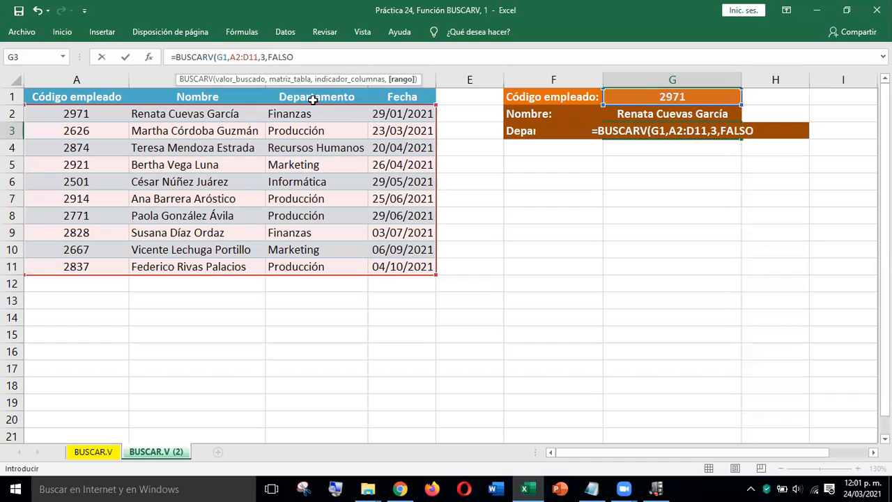
text())
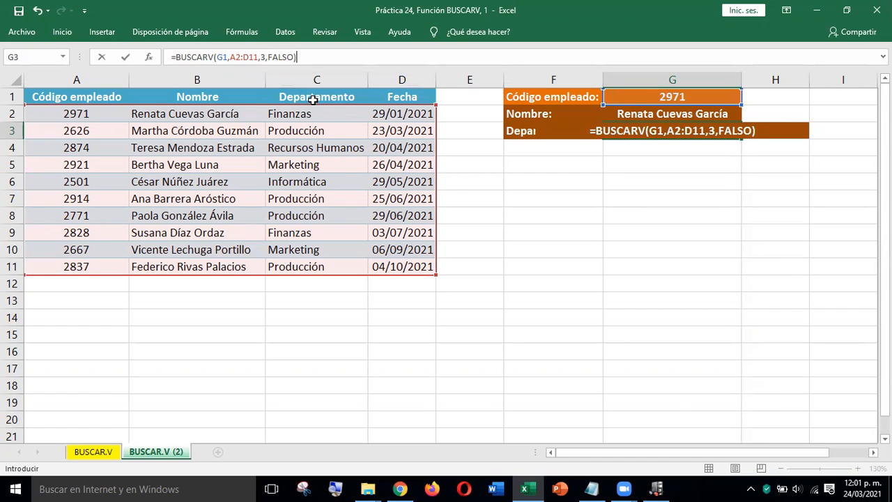
key(Return)
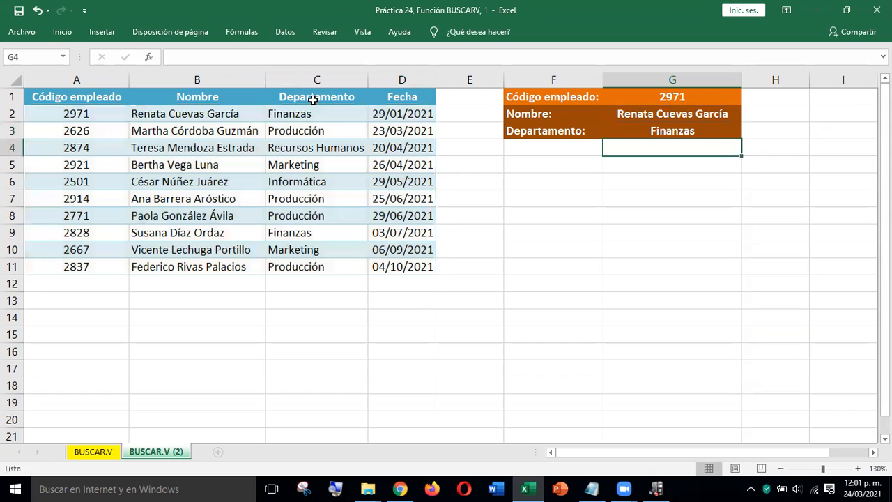
Compare the BUSCARV formulas in G2 and G3, focusing on their column index arguments.
click(661, 316)
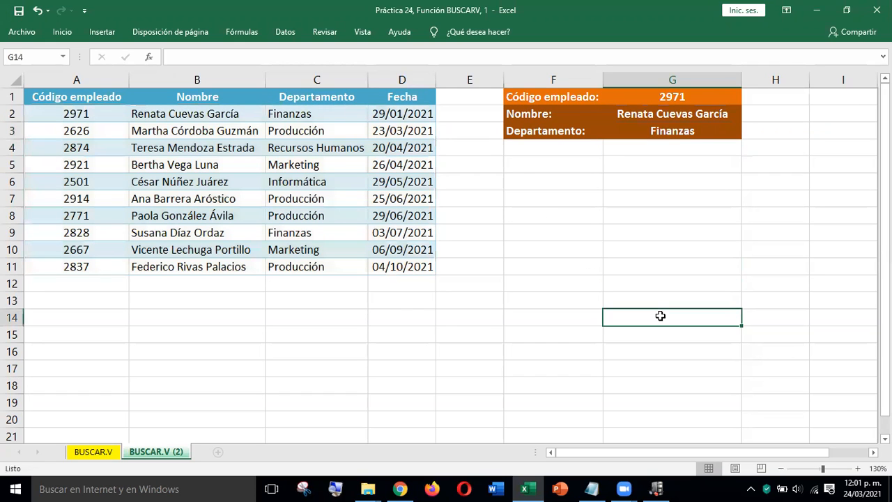
click(661, 119)
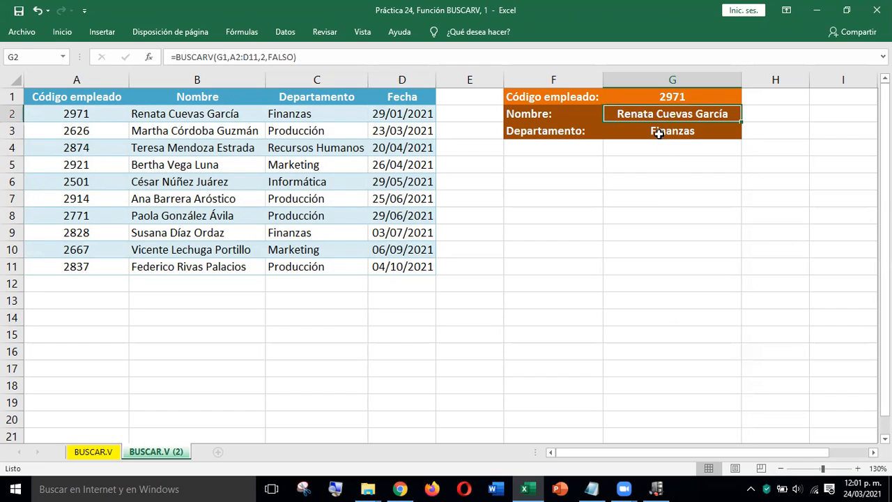
click(659, 134)
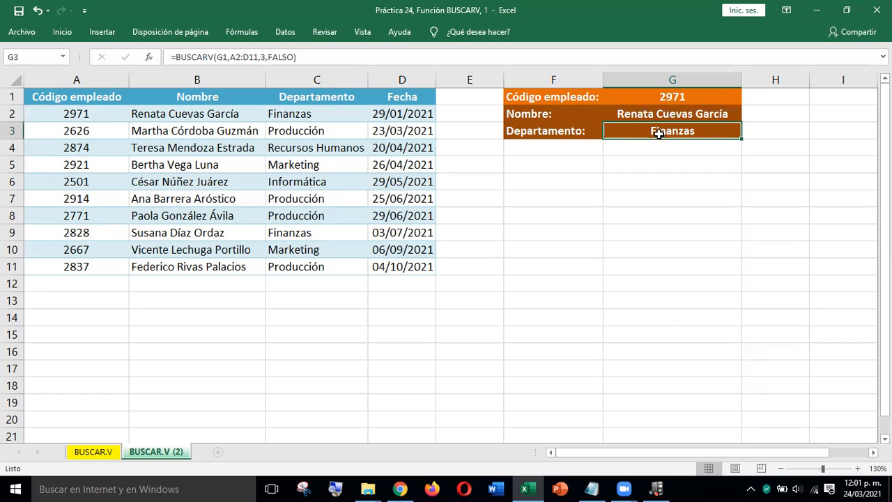
click(659, 115)
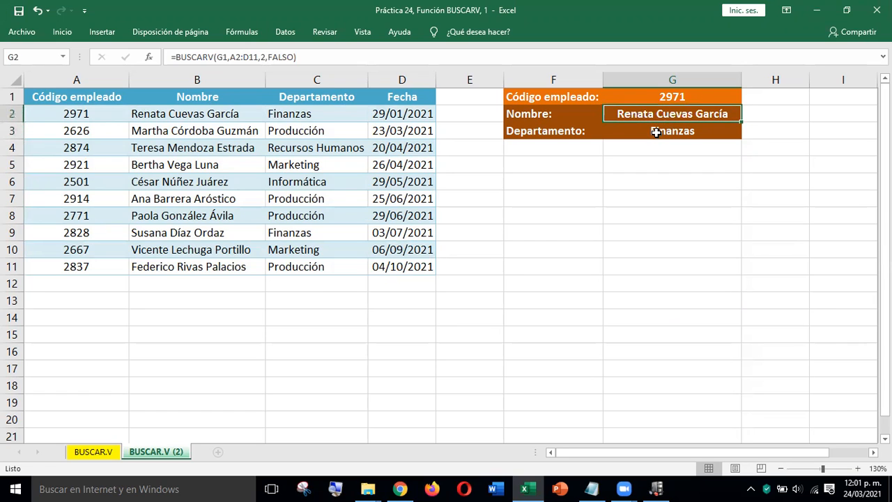
click(658, 131)
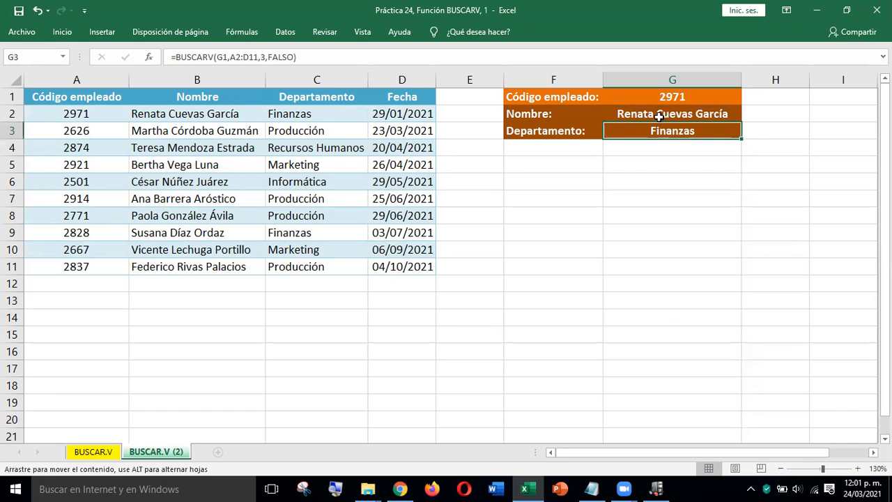
click(660, 116)
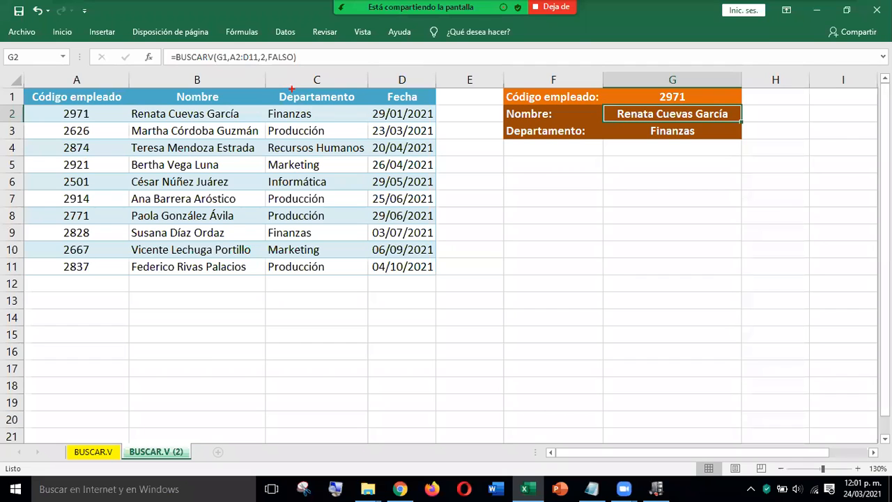
click(676, 134)
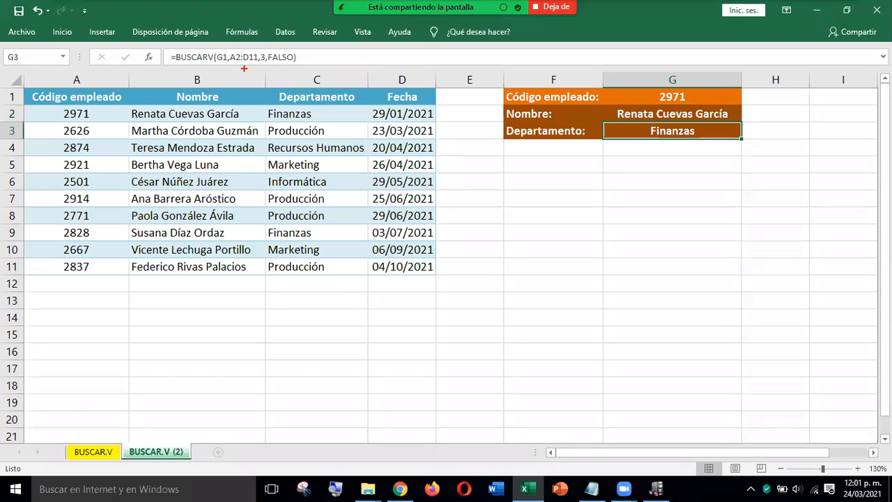
drag(282, 89, 266, 65)
click(713, 186)
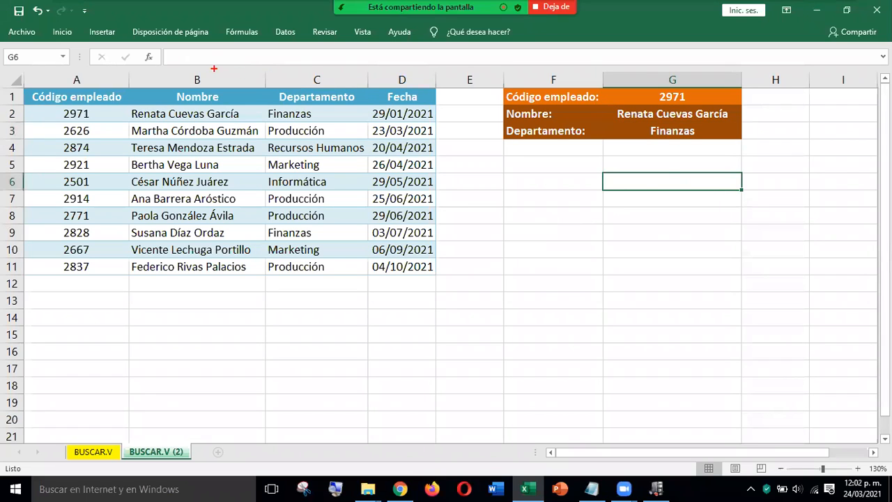
Outline the Código empleado and Nombre columns with red annotation boxes and label them 1 and 2.
mouse_move(22, 89)
mouse_down()
mouse_move(79, 125)
mouse_move(130, 230)
mouse_move(130, 277)
mouse_up()
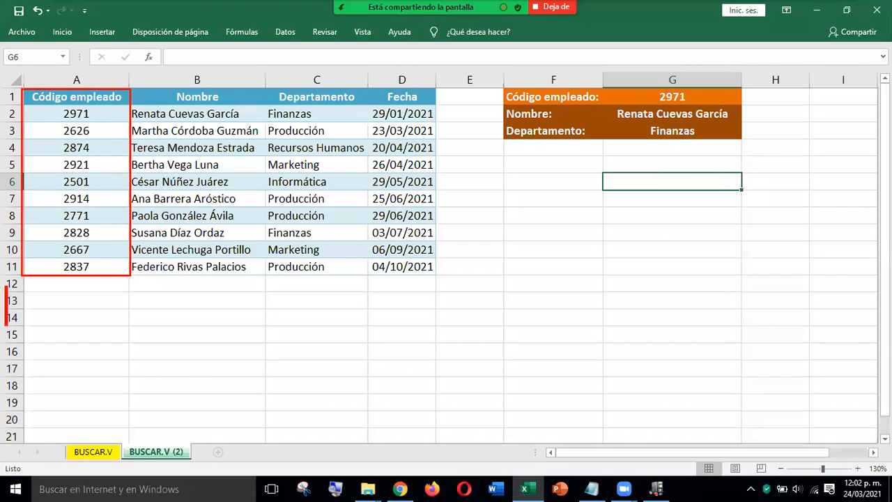
text(1)
mouse_move(129, 87)
mouse_down()
mouse_move(241, 272)
mouse_move(268, 273)
mouse_up()
key(t)
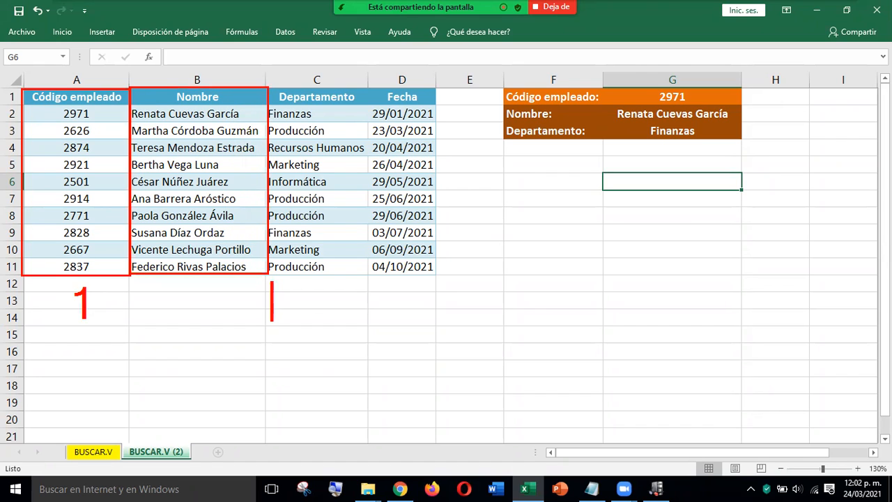
text(2)
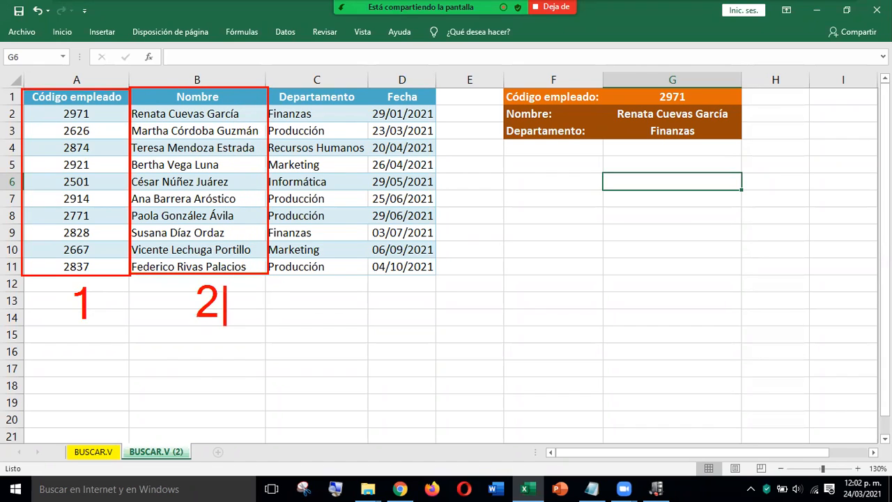
key(Escape)
Outline the Departamento and Fecha columns in red, label them 3 and 4, and exit the screen annotations.
mouse_move(269, 88)
mouse_down()
mouse_move(317, 225)
mouse_move(369, 284)
mouse_up()
key(t)
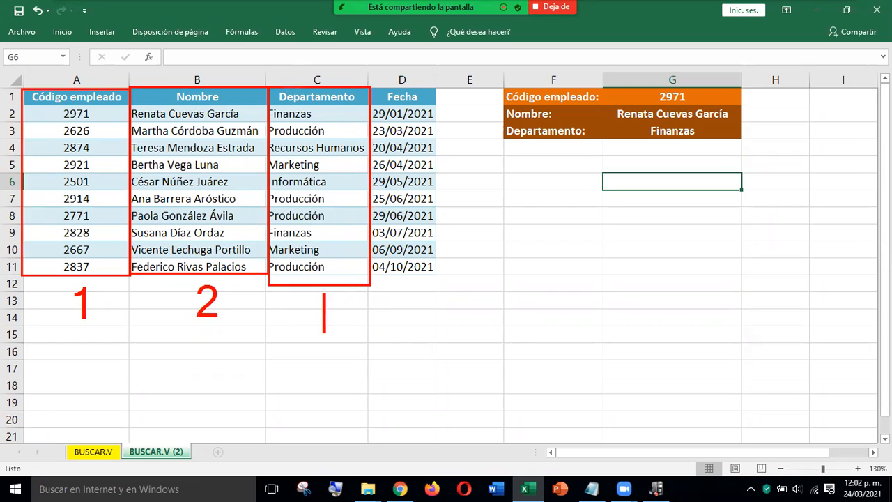
text(3)
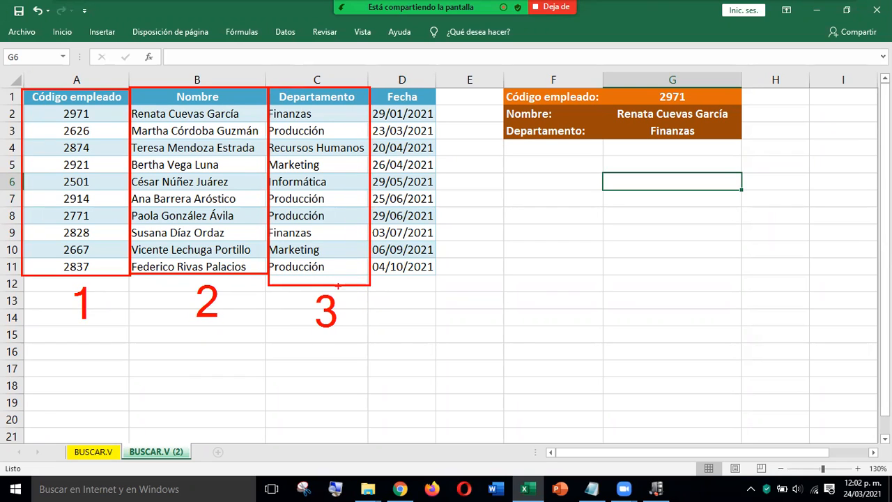
mouse_move(369, 85)
mouse_down()
mouse_move(438, 299)
mouse_move(444, 282)
mouse_up()
key(t)
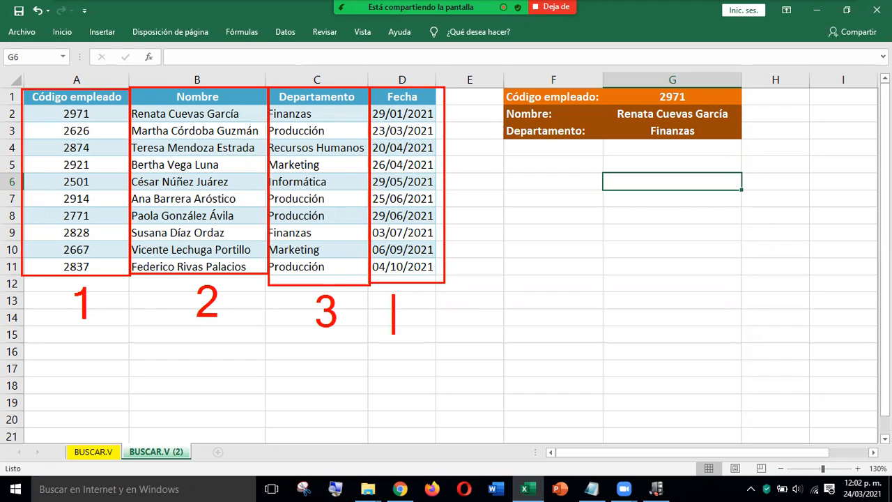
text(4)
key(Escape)
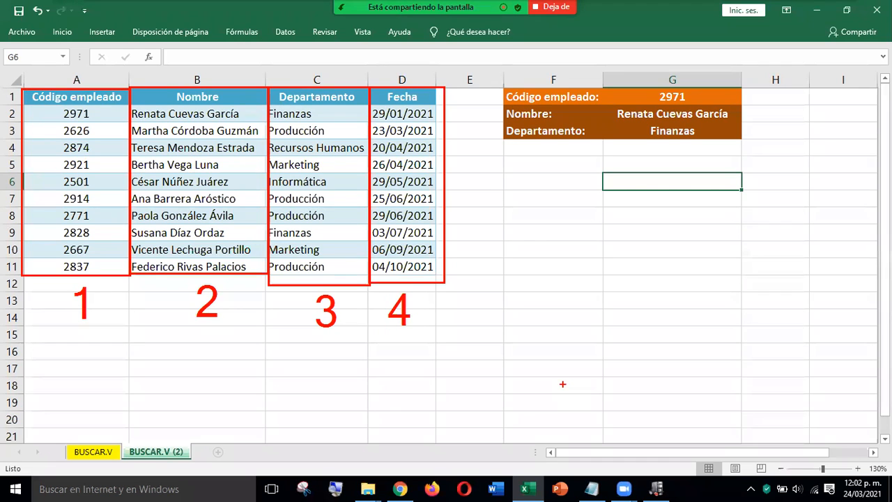
key(Escape)
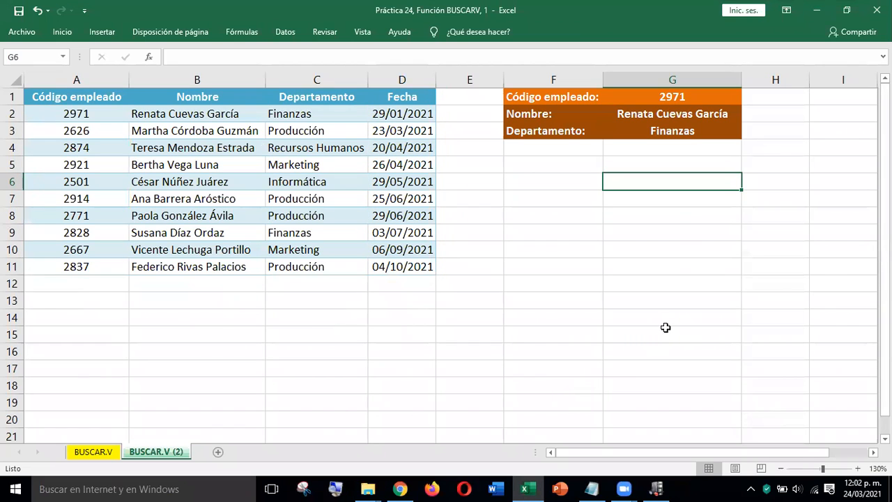
Review the lookup code in G1 and the BUSCARV formulas in G2 and G3 that depend on it.
click(677, 115)
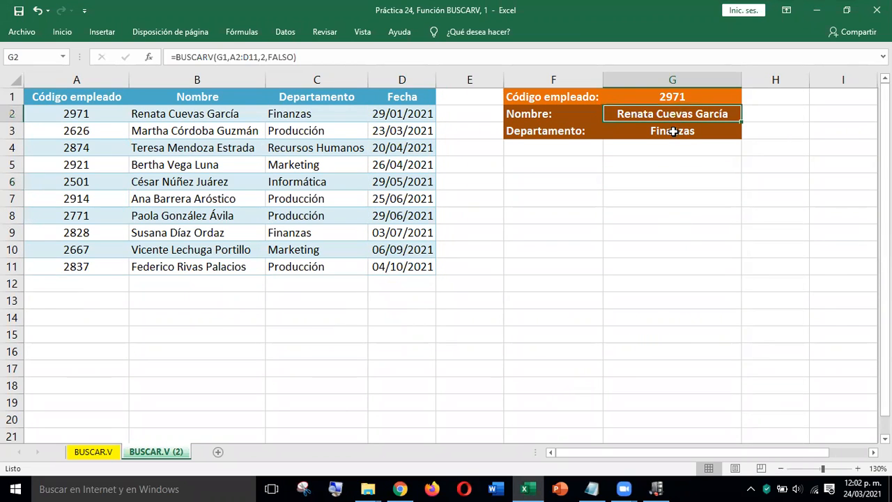
click(673, 131)
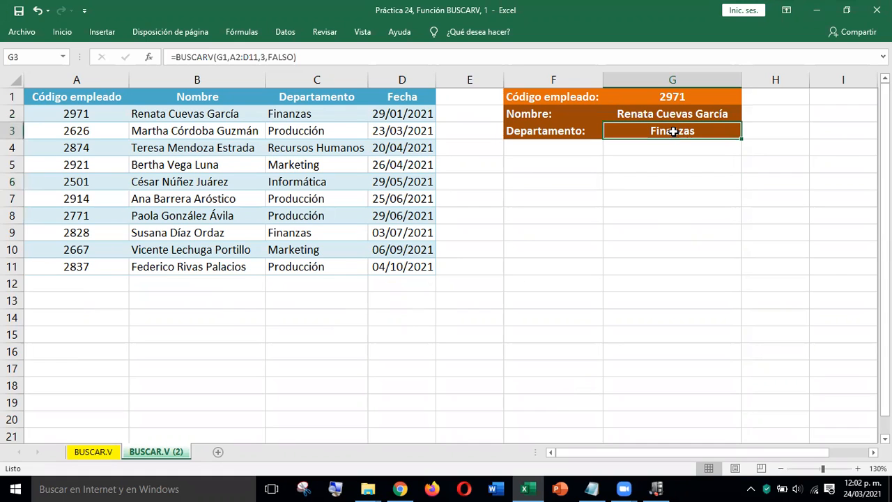
click(673, 100)
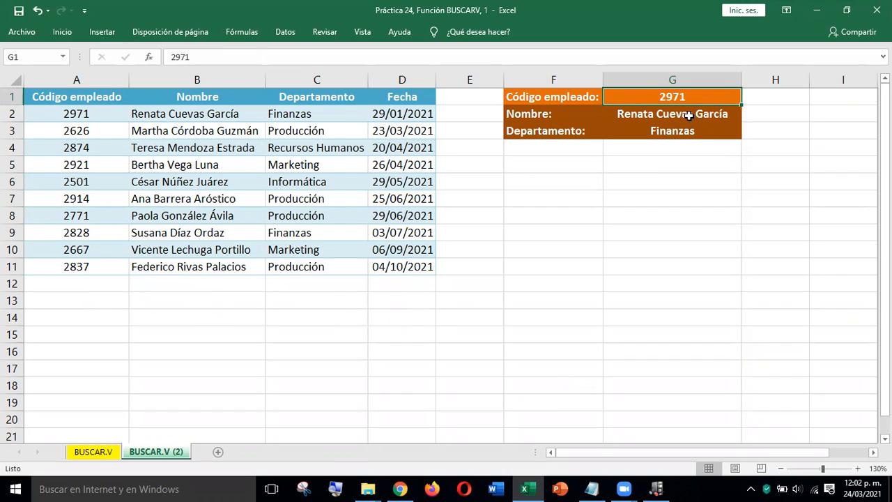
click(689, 116)
click(679, 134)
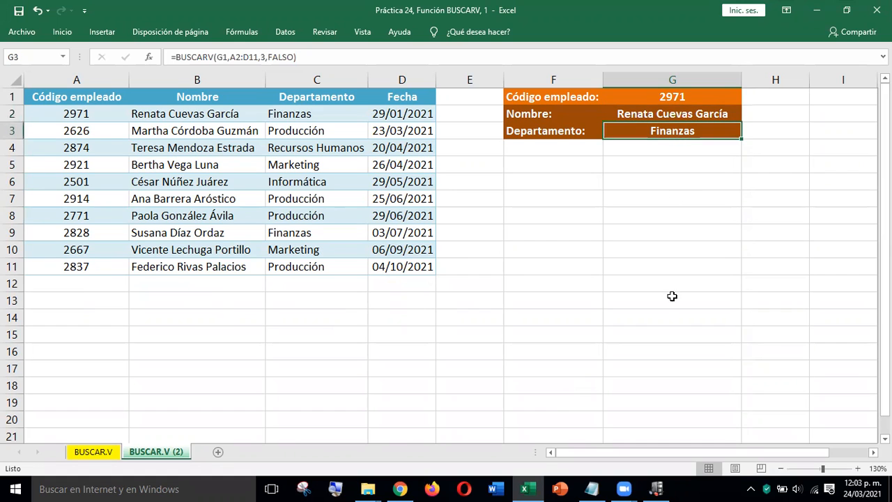
Test the formulas by replacing the lookup code in G1 with the employee code from row 11.
click(89, 266)
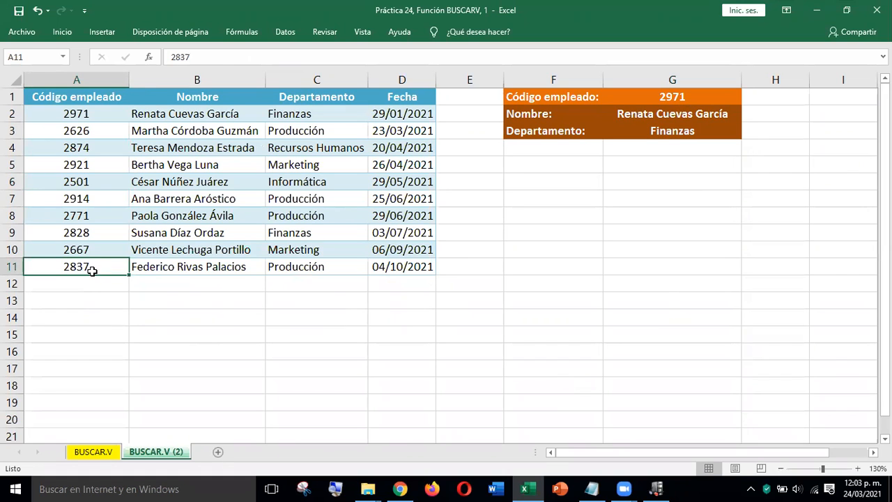
drag(90, 265, 395, 265)
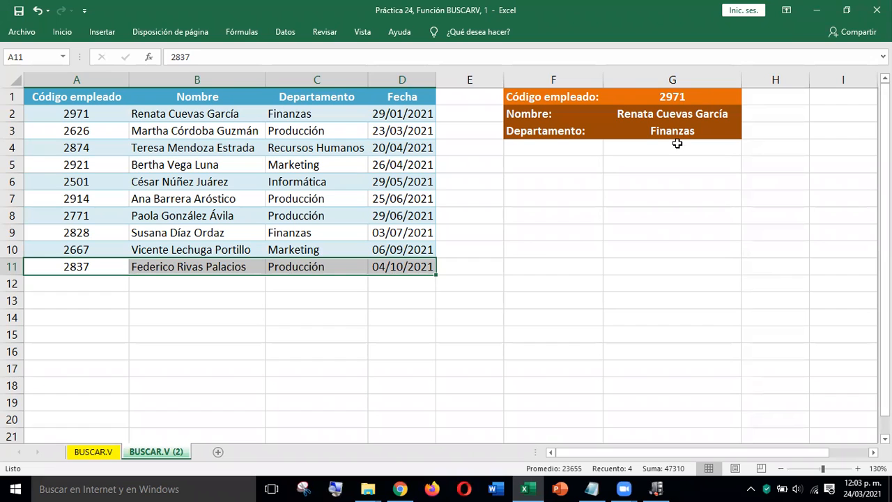
click(667, 95)
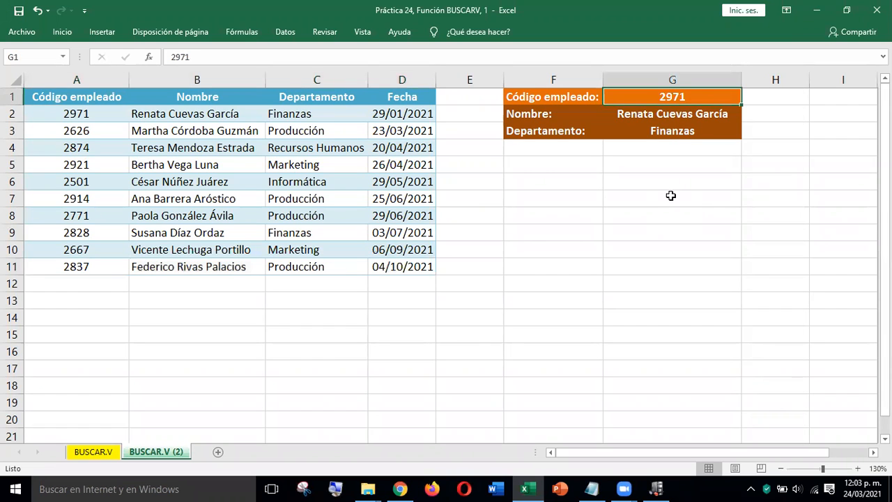
text(2837)
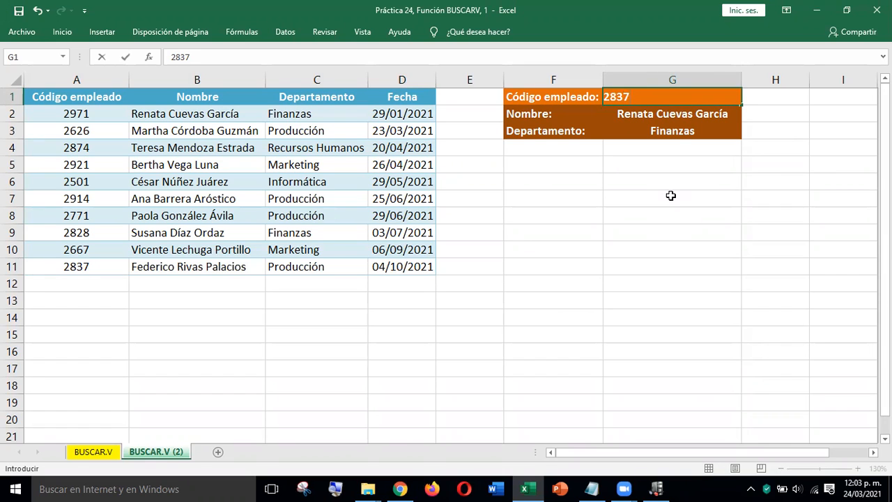
key(Return)
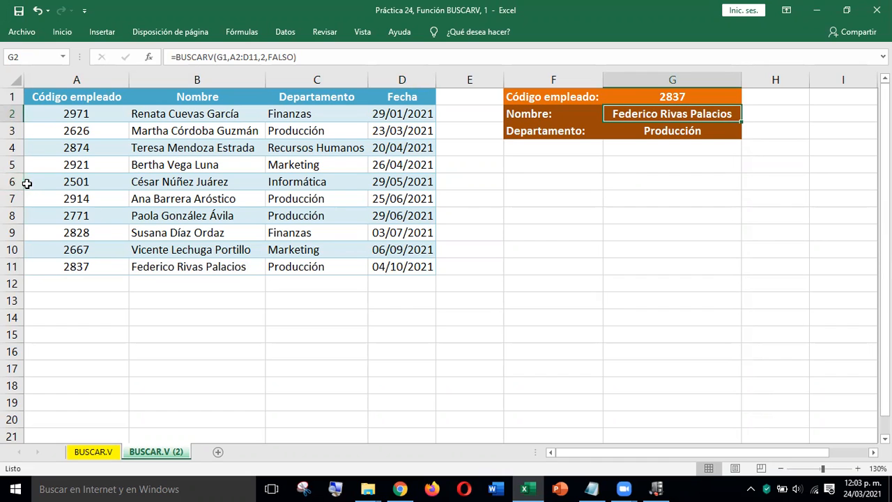
Change the lookup code in G1 to the employee code listed in A6.
click(54, 182)
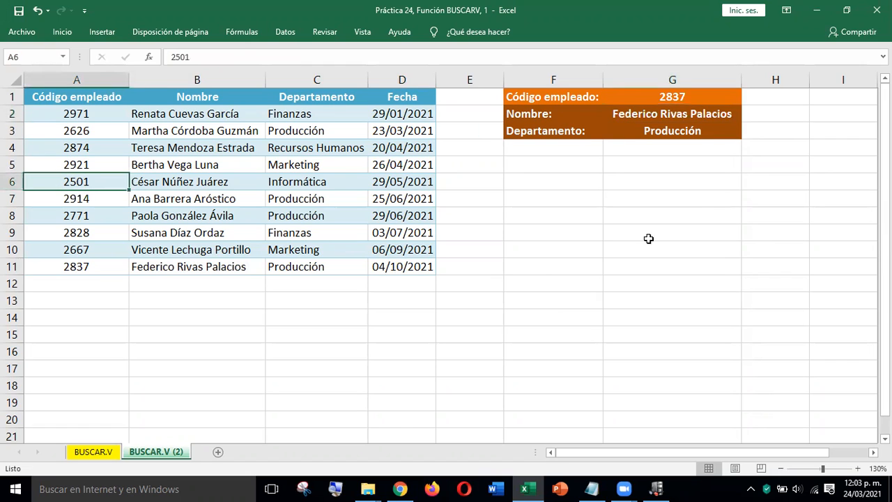
click(663, 97)
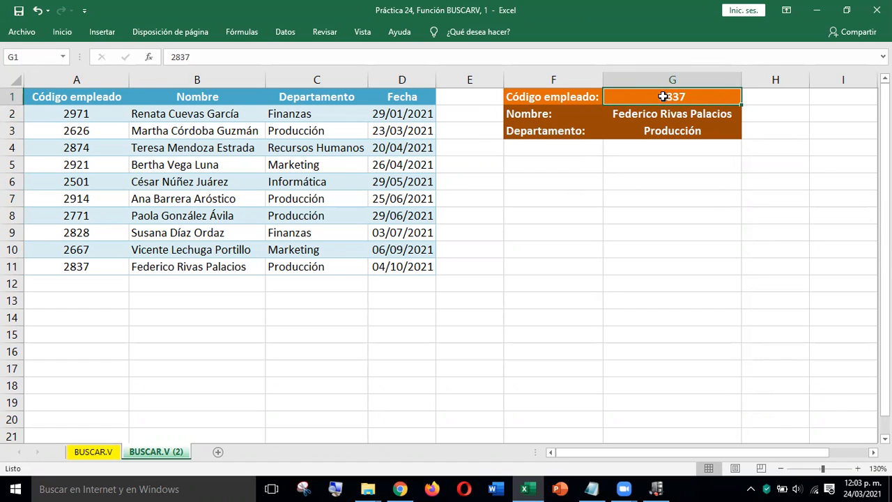
text(25)
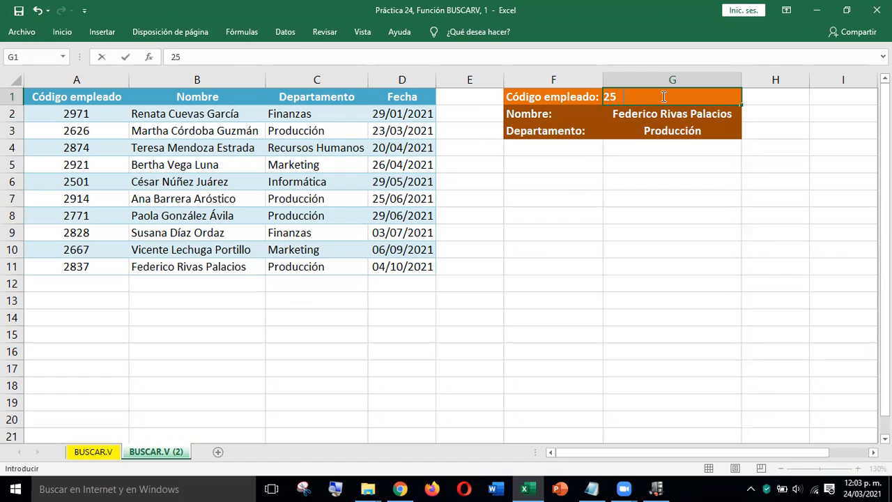
text(01)
key(Return)
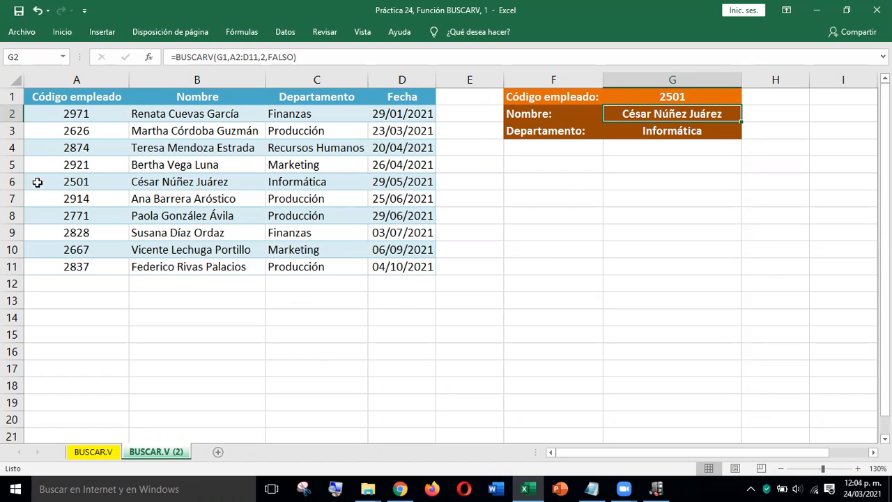
Compare row 6 of the employee table with the name and department results in G2:G3, checking both BUSCARV formulas.
click(17, 181)
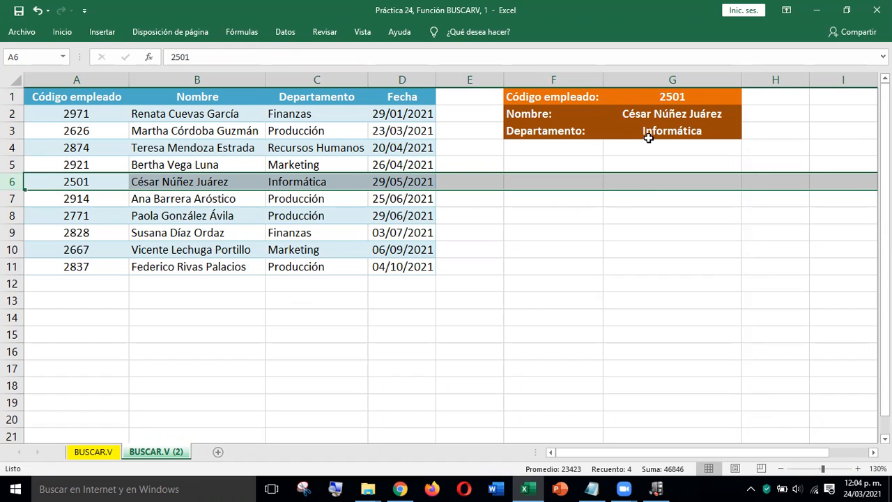
click(642, 203)
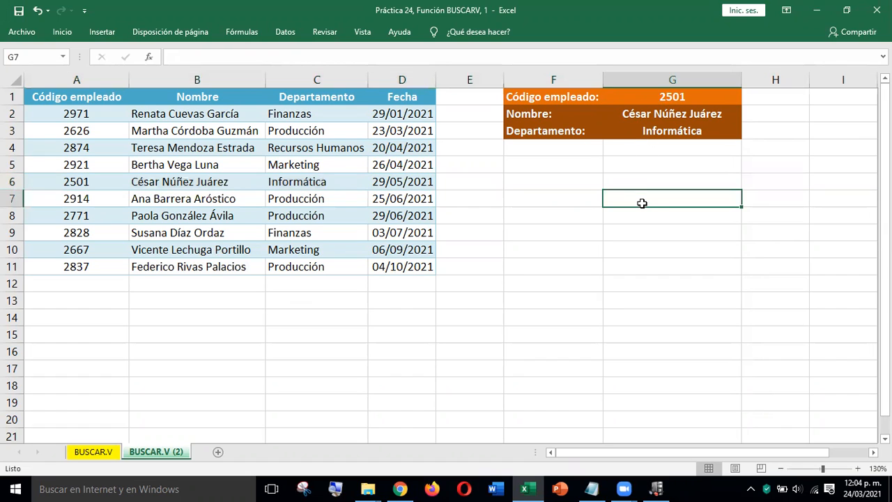
click(659, 117)
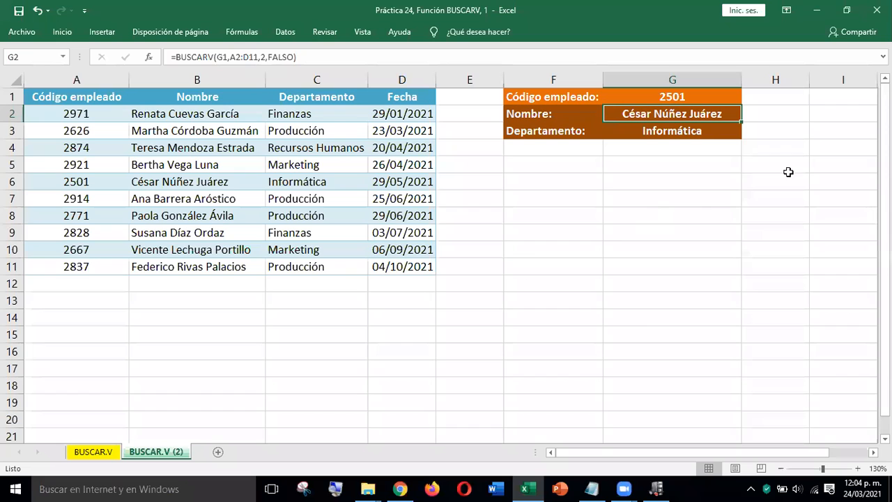
click(695, 130)
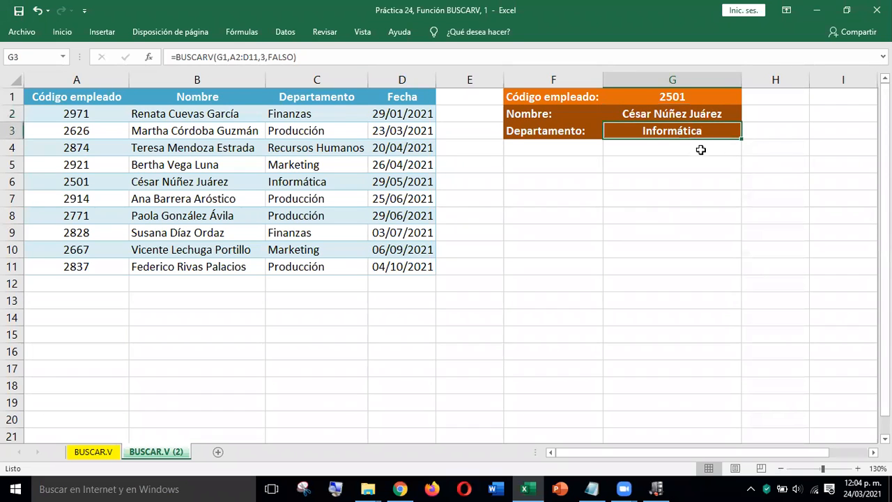
drag(684, 115, 683, 126)
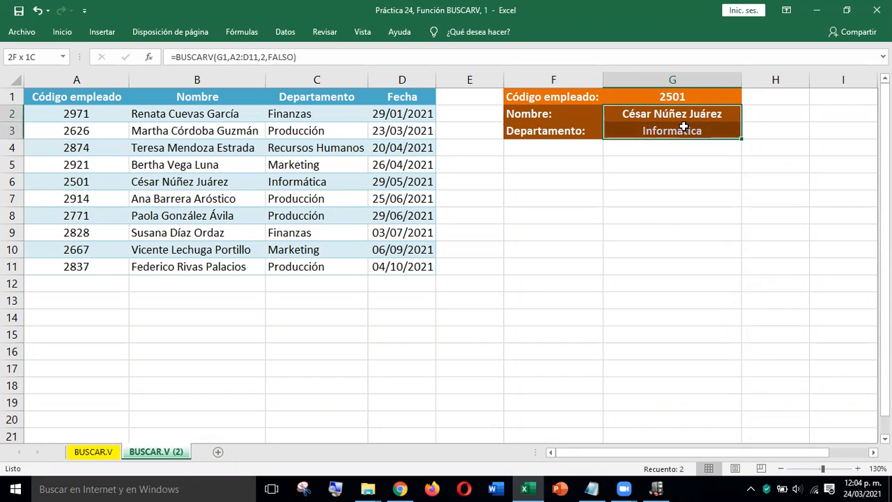
click(703, 183)
Review the lookup code in G1 and the BUSCARV formula in G2 that uses it.
click(666, 99)
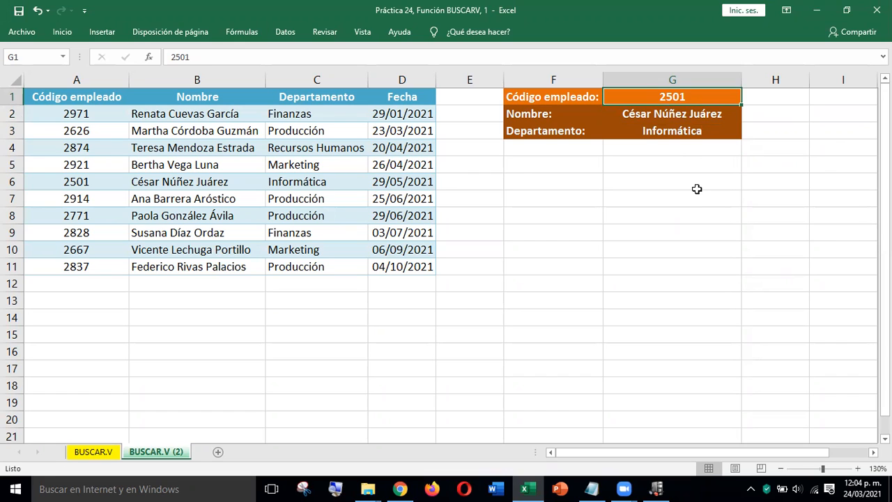
click(702, 216)
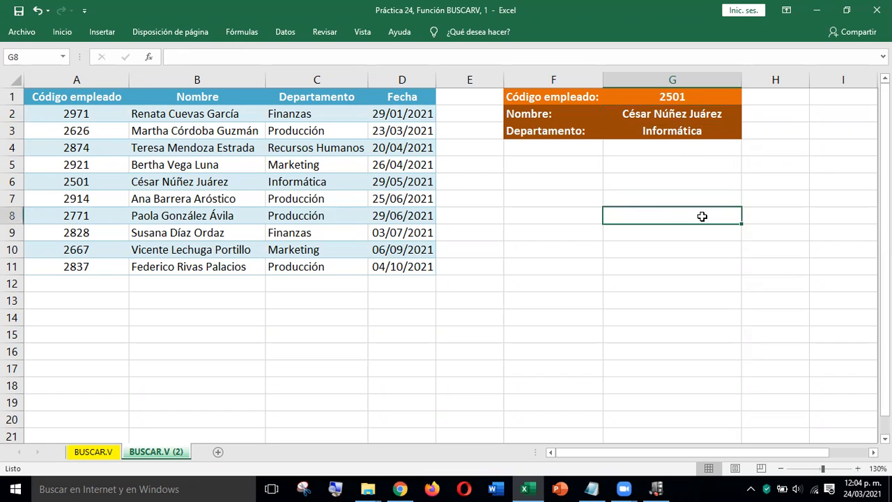
click(657, 99)
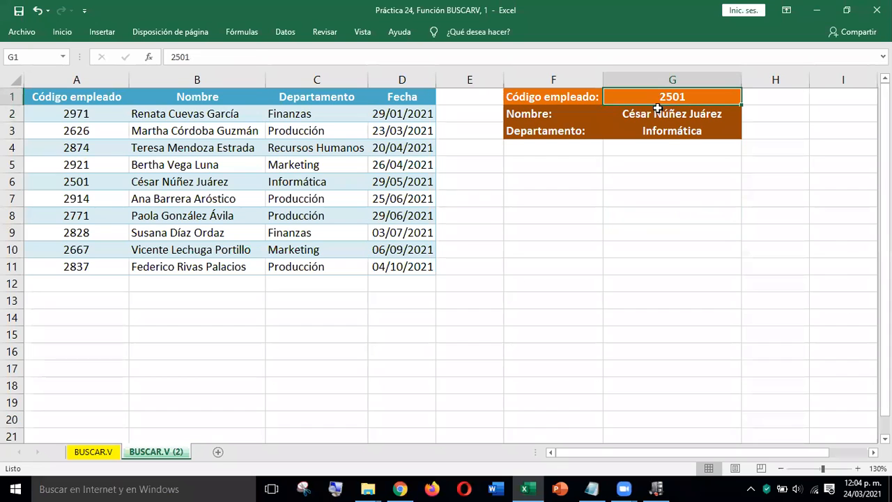
click(657, 113)
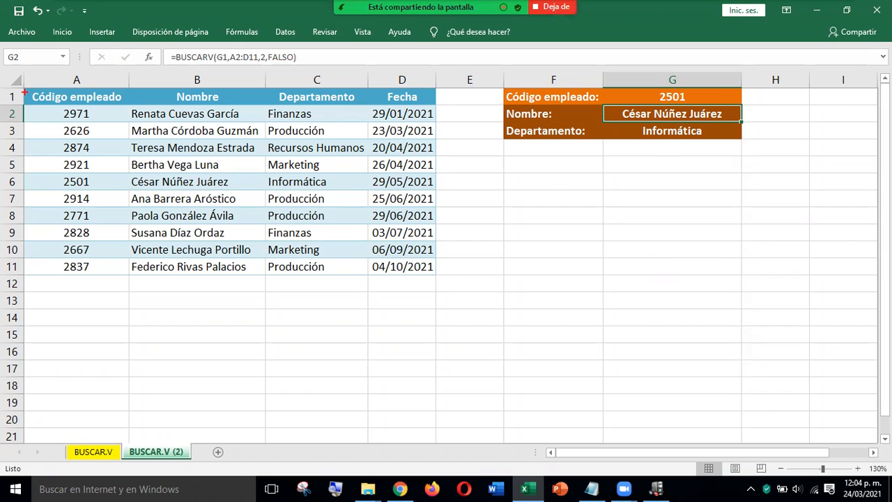
Outline the Código empleado column of the table in red as a screen annotation, then exit it and minimize the workbook window.
mouse_move(25, 90)
mouse_down()
mouse_move(78, 186)
mouse_move(126, 234)
mouse_move(125, 276)
mouse_up()
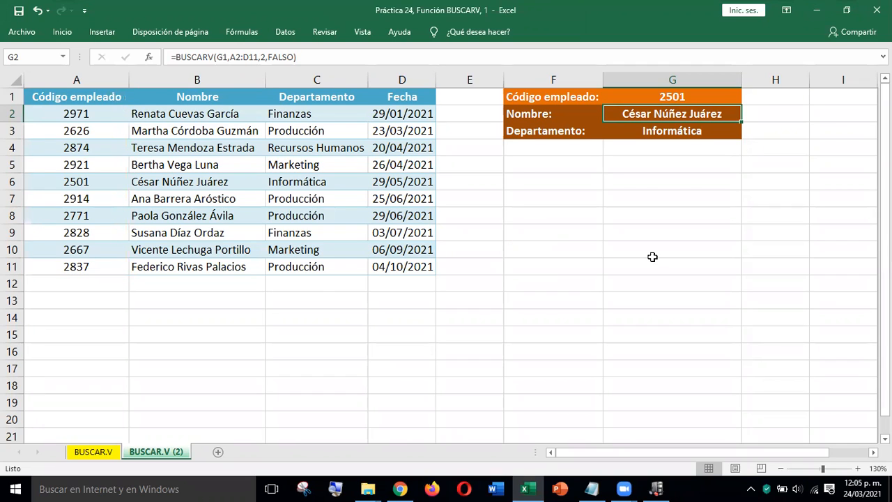
click(817, 10)
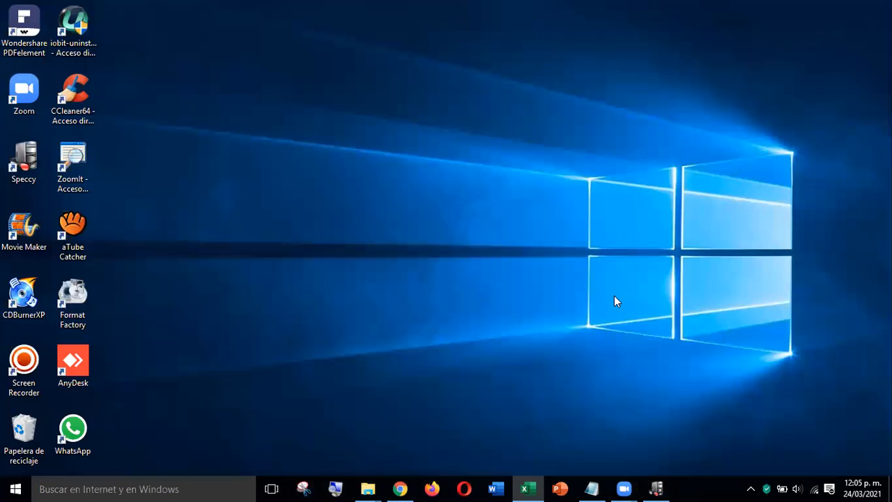